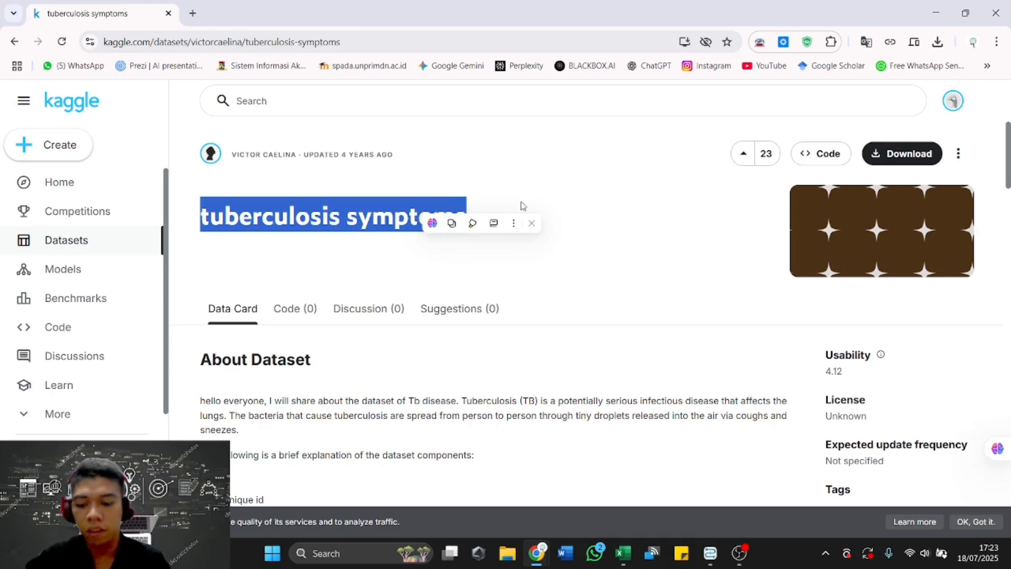
Switch to the tuberculosis symptoms workbook in Excel and examine its whole data table from the header row down.
key("alt+Tab")
key("Tab")
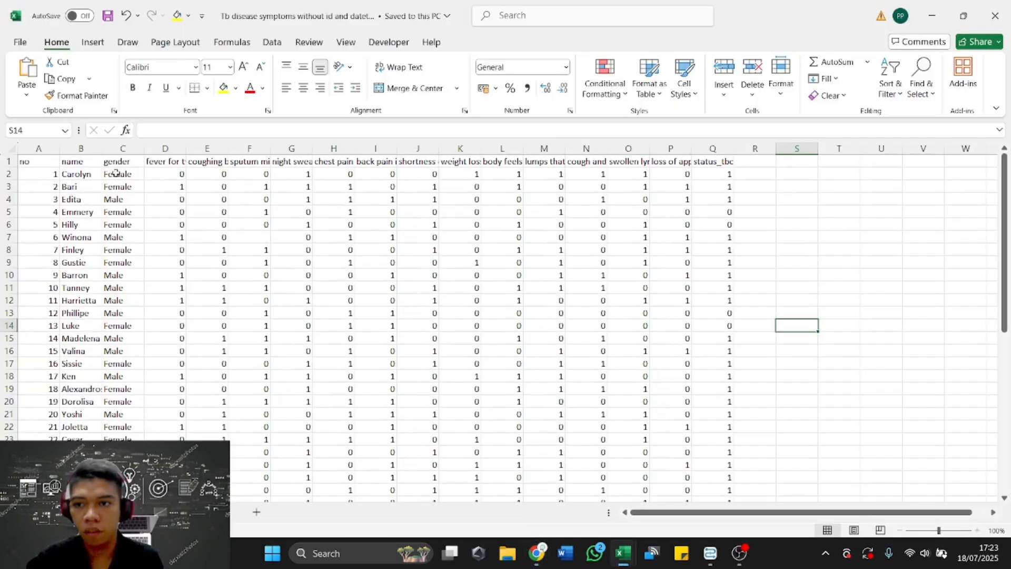
left_click(40, 160)
key("ctrl+a")
scroll(40, 160, "down", 5)
scroll(39, 161, "down", 3)
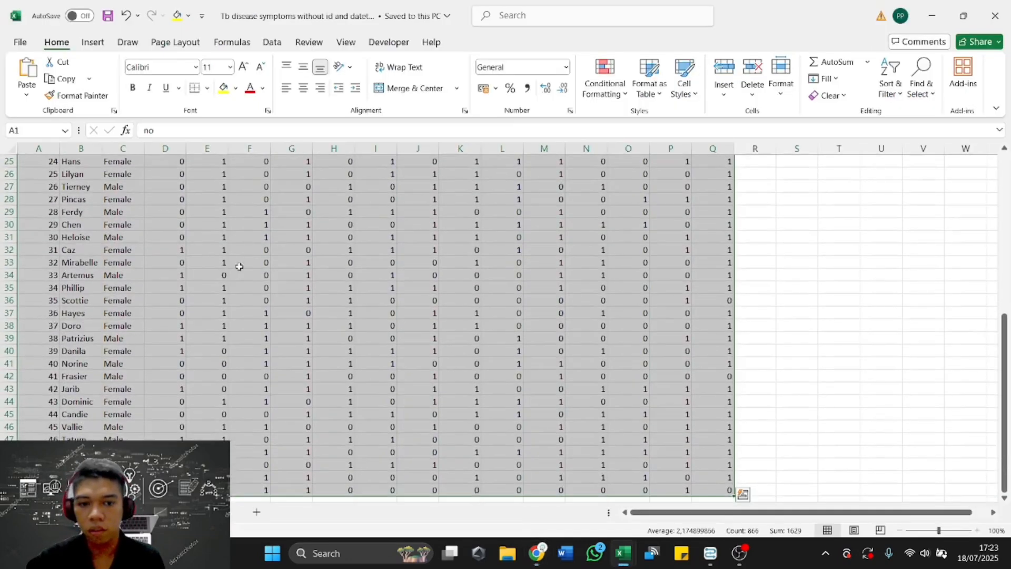
Switch to the Dataset ASLI workbook and examine the extent of its data down to the last rows.
key("alt+Tab")
key("Tab")
key("Tab")
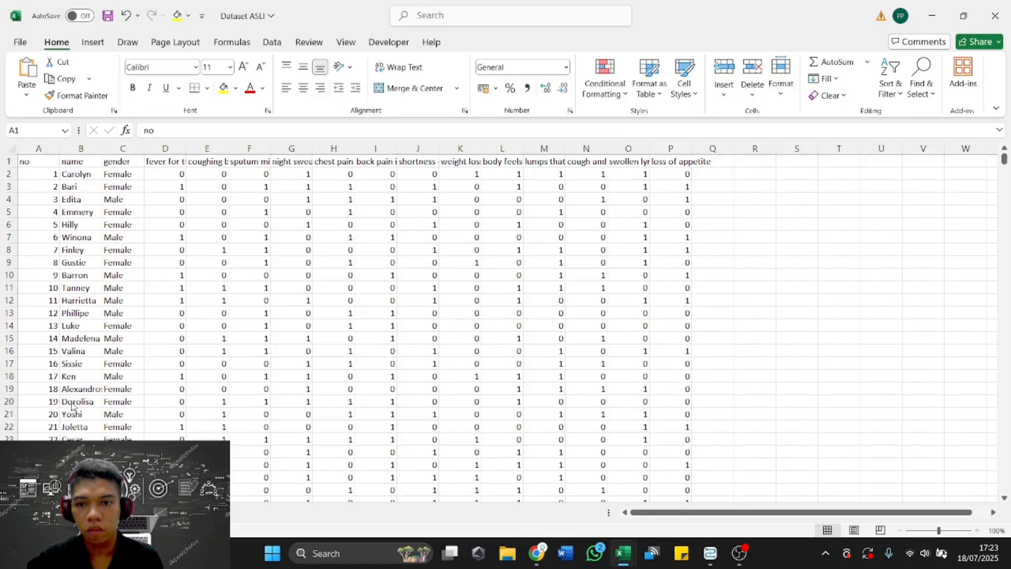
key("ctrl+shift+End")
scroll(189, 278, "down", 2)
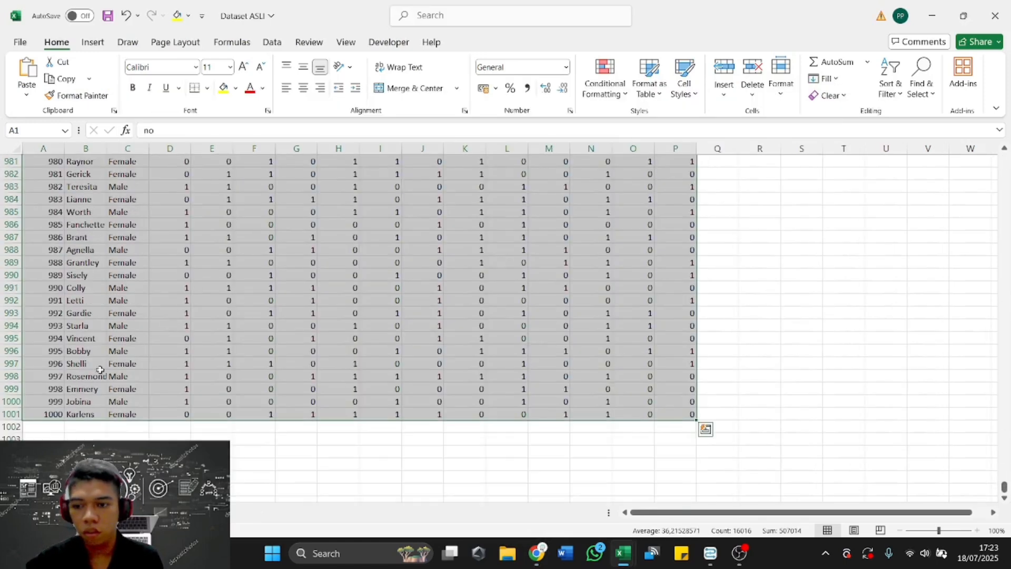
left_click_drag(55, 414, 674, 402)
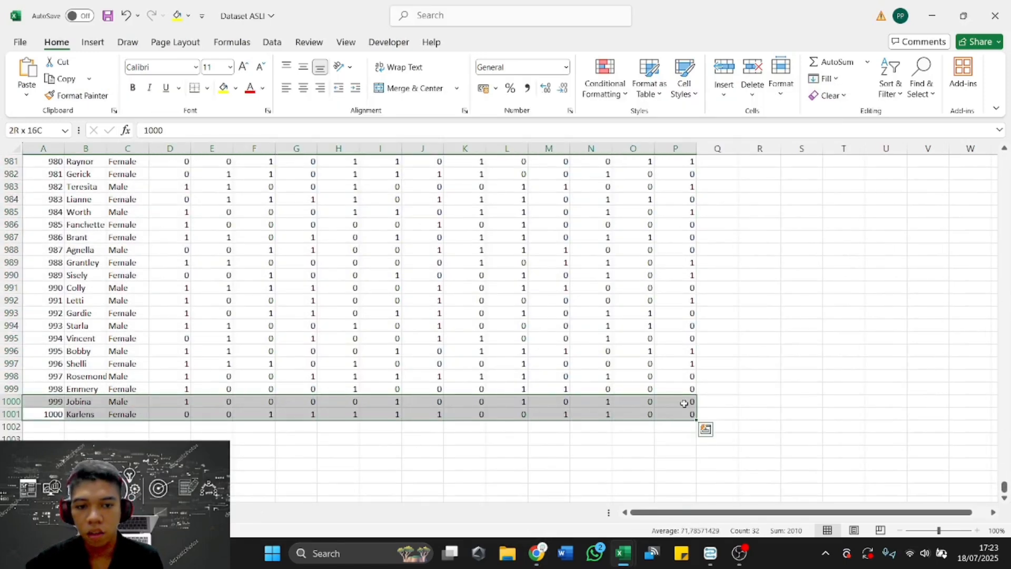
left_click(649, 350)
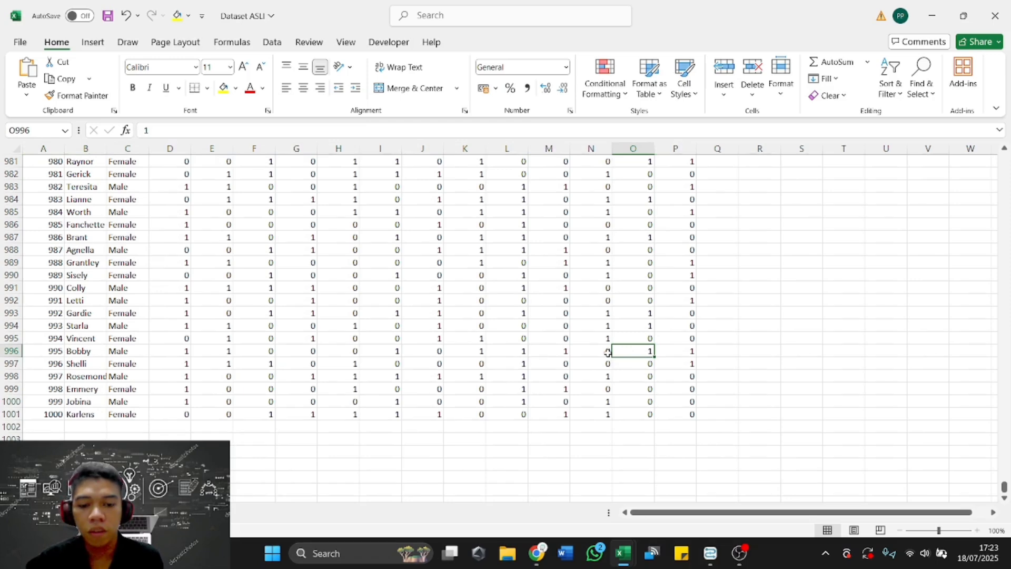
Return to the tuberculosis symptoms workbook and check the last record of its reduced data set.
key("alt+Tab")
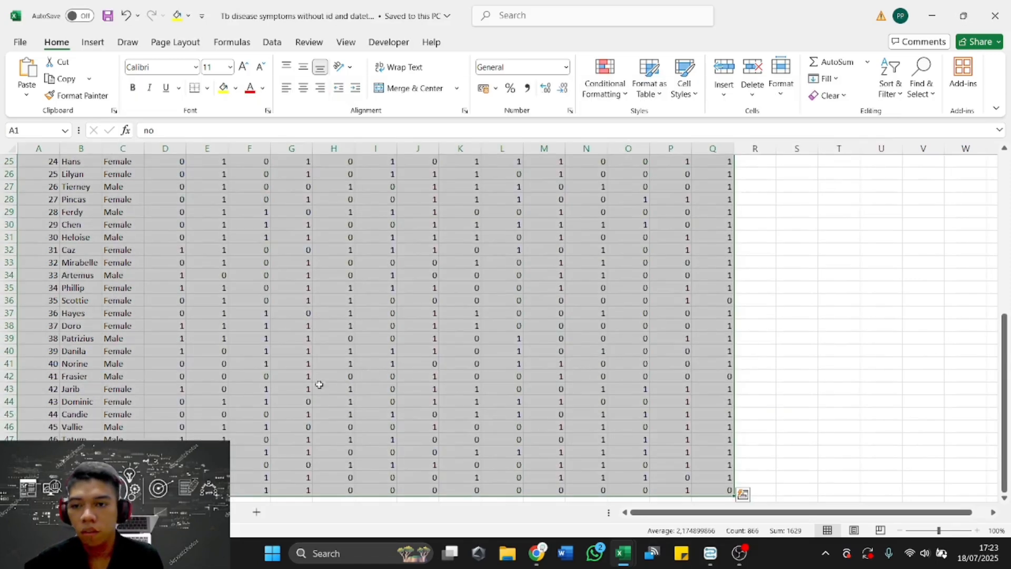
scroll(279, 299, "down", 5)
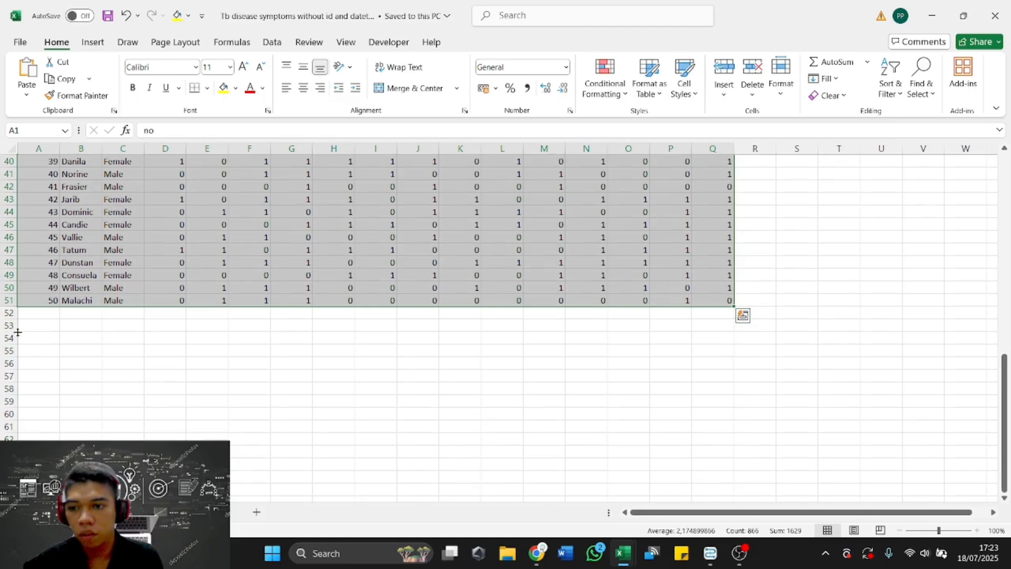
left_click(45, 299)
scroll(368, 289, "up", 5)
scroll(542, 316, "down", 4)
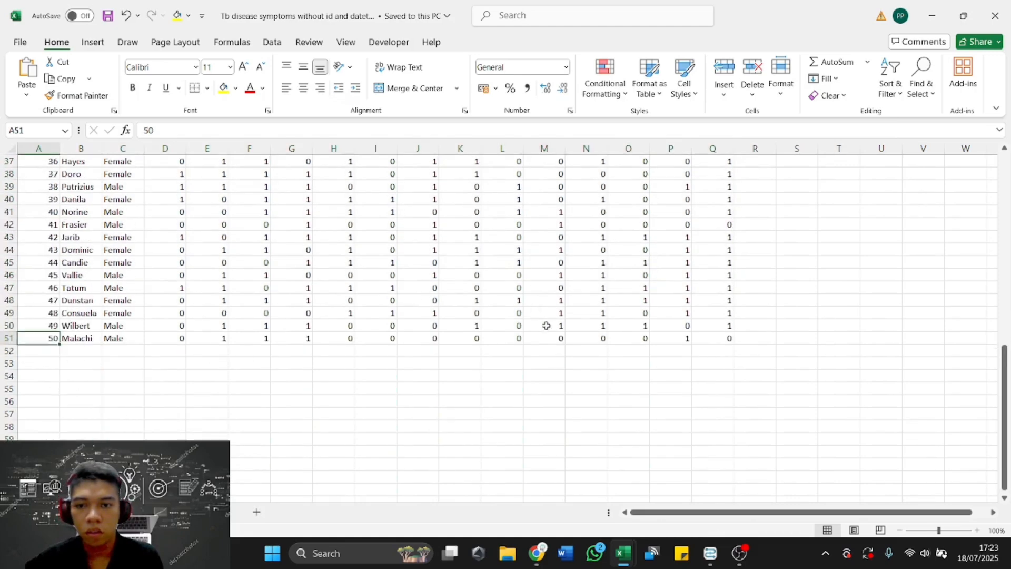
Inspect the status_tbc column, including the formula in its last row and the full range under its header.
left_click(708, 337)
key("ctrl+a")
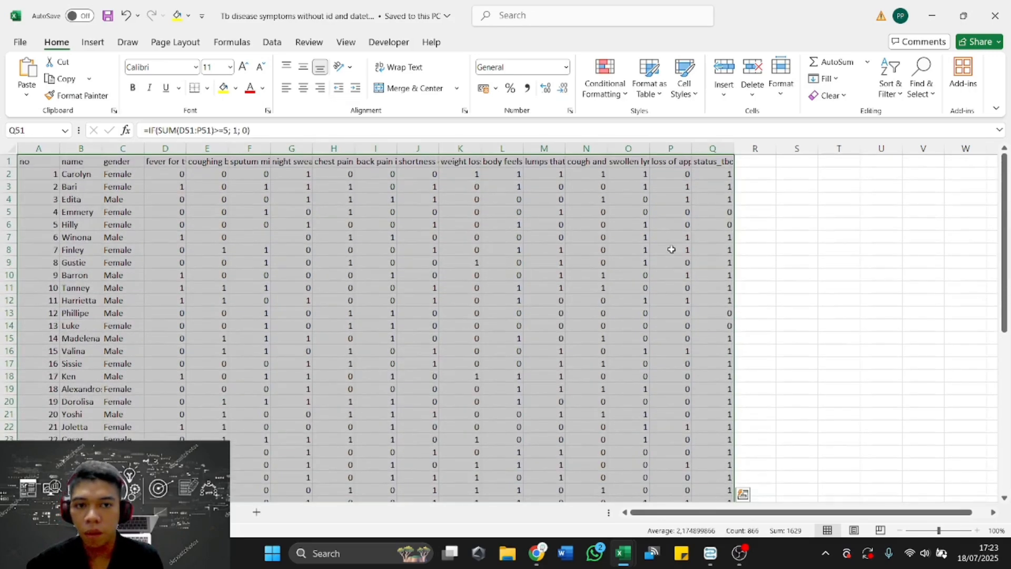
left_click(707, 162)
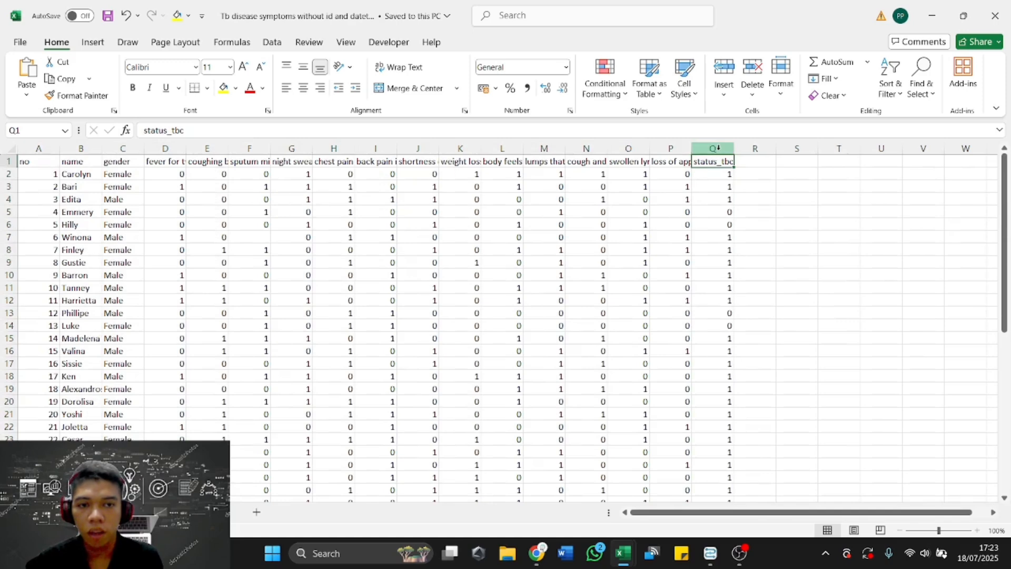
key("ctrl+shift+Down")
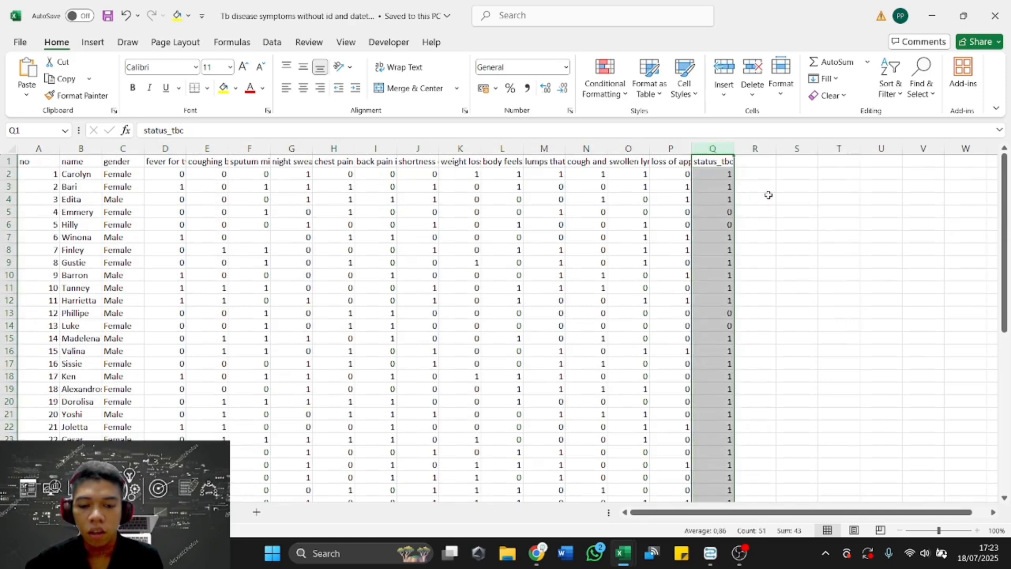
left_click(768, 195)
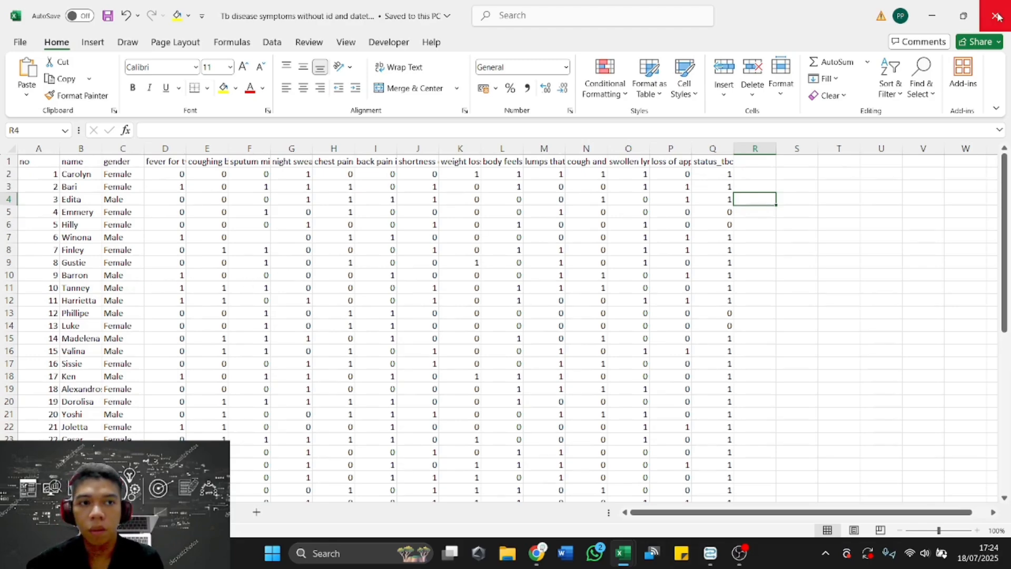
Minimize the open windows and switch to Altair AI Studio.
left_click(935, 16)
left_click(935, 16)
left_click(935, 16)
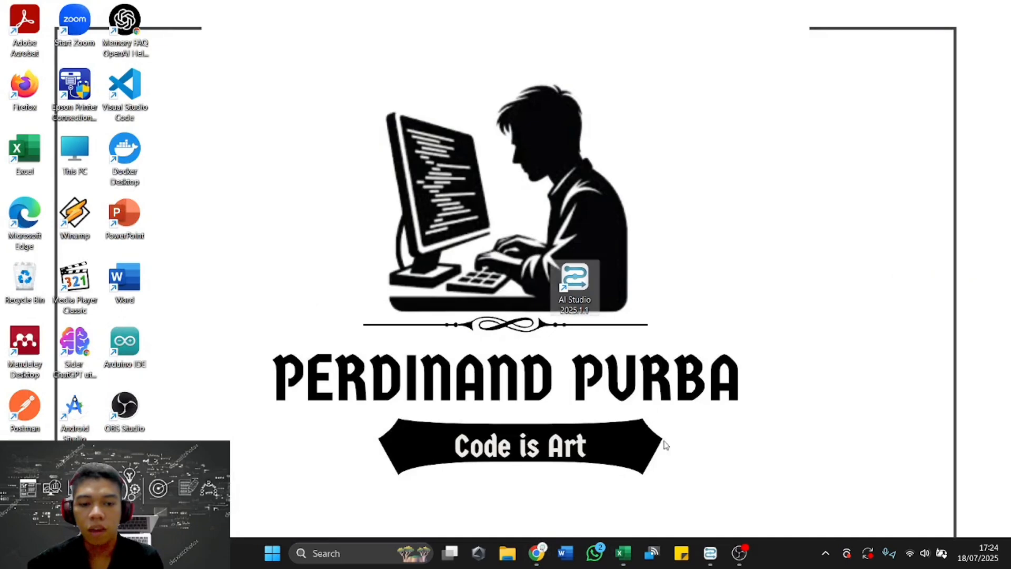
left_click(710, 552)
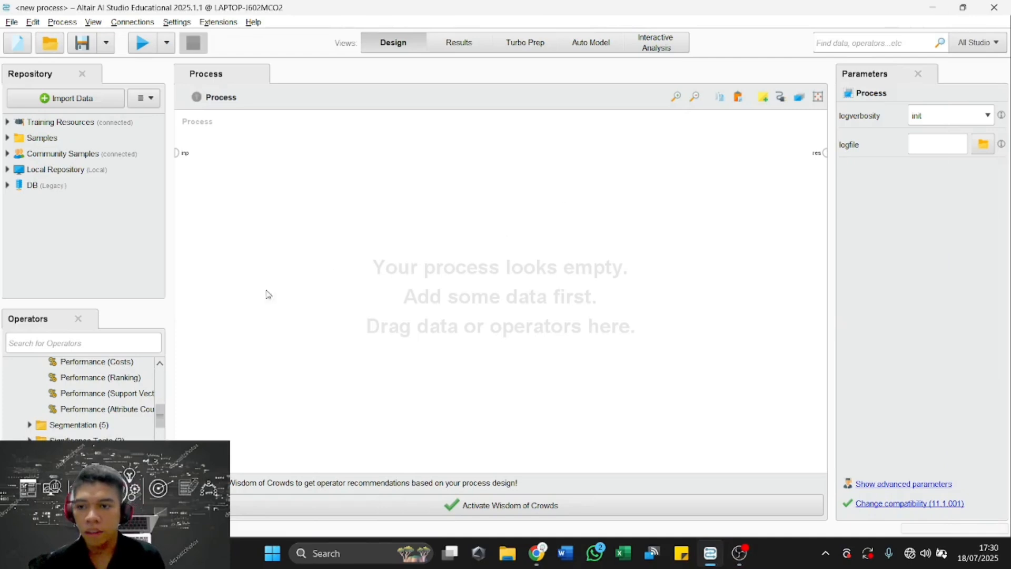
Find the Read CSV operator and add it to the empty process near the process input.
left_click(108, 343)
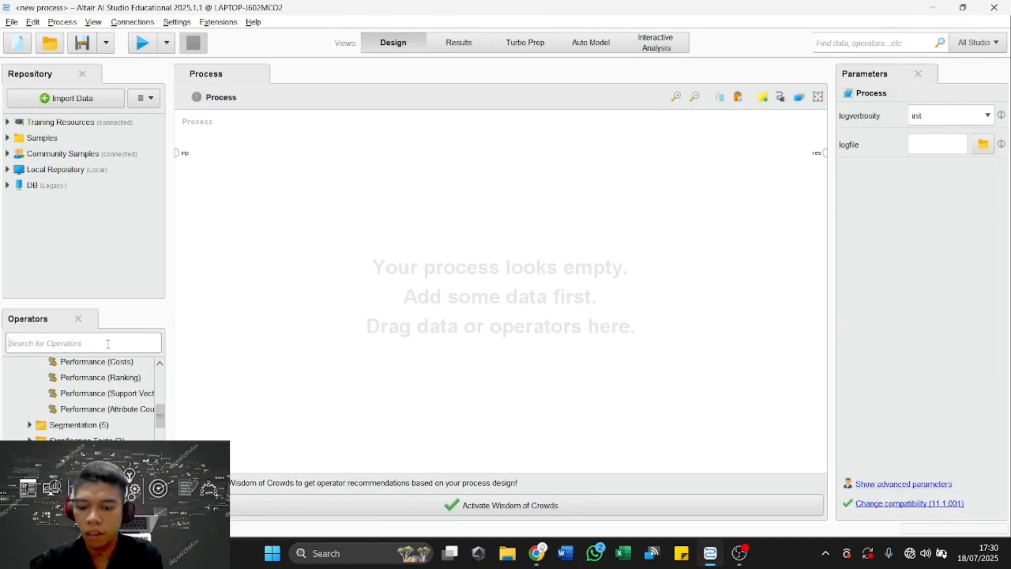
type("read cs")
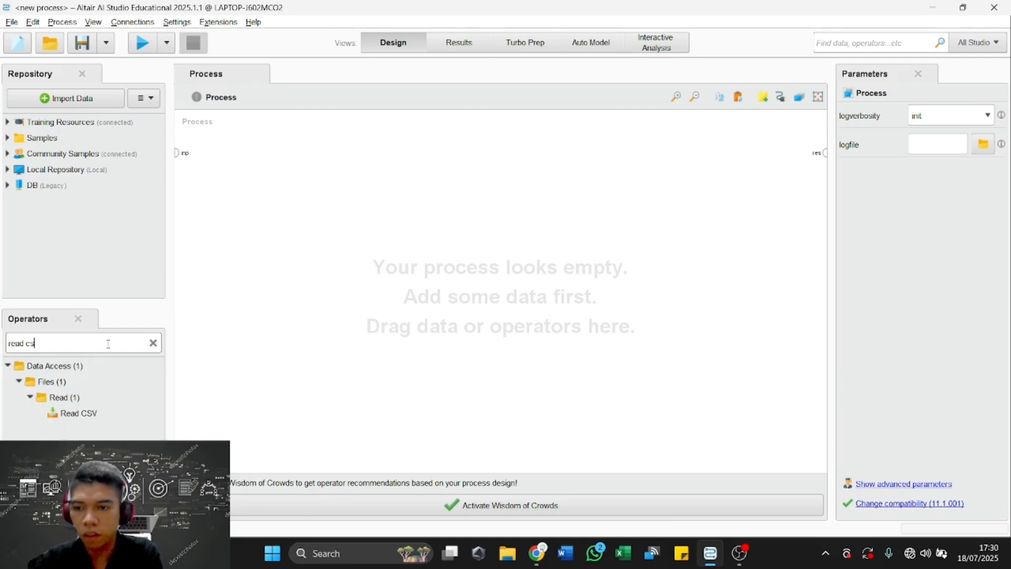
type("v")
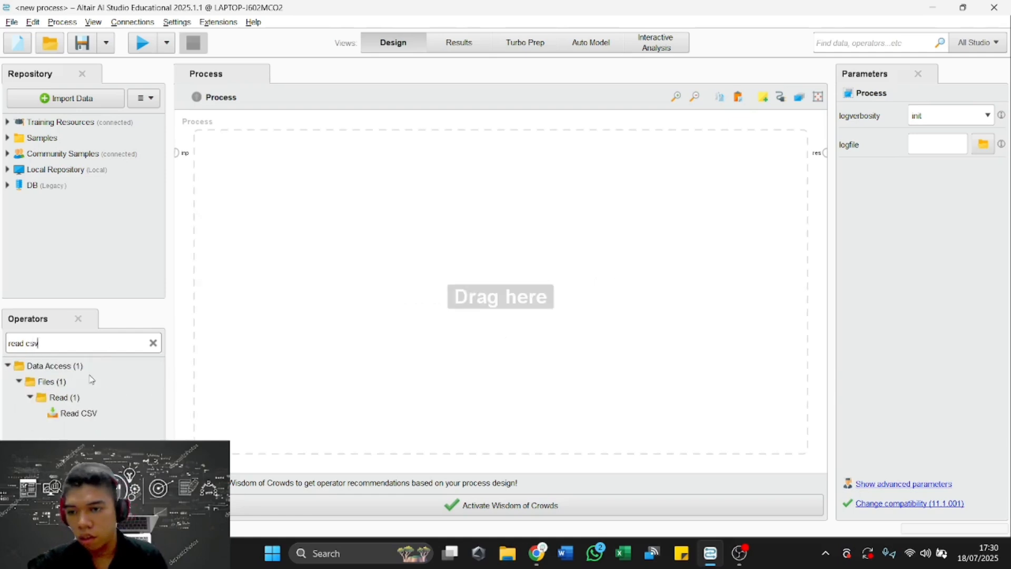
left_click_drag(90, 414, 216, 143)
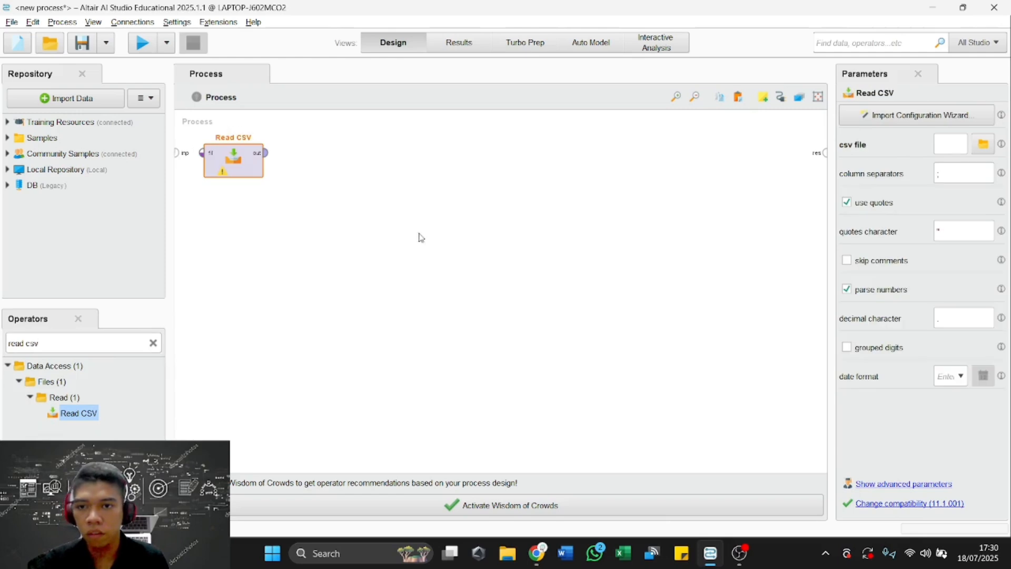
Import "Tb disease symptoms without id and datetime.csv" from Pictures > dataset knn > tbc into Read CSV, continuing to the column formatting.
left_click(918, 115)
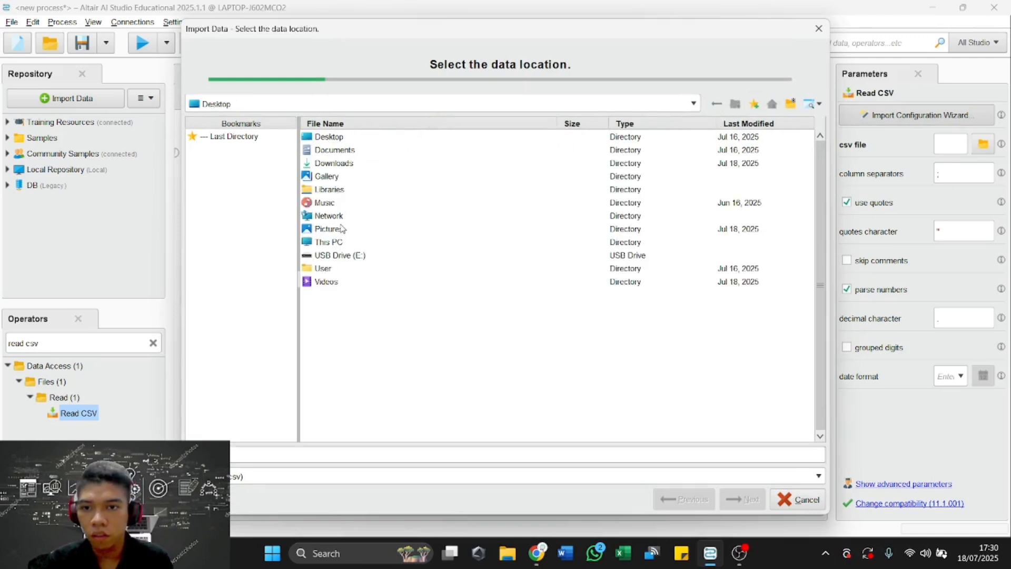
left_click(341, 230)
double_click(341, 229)
double_click(356, 138)
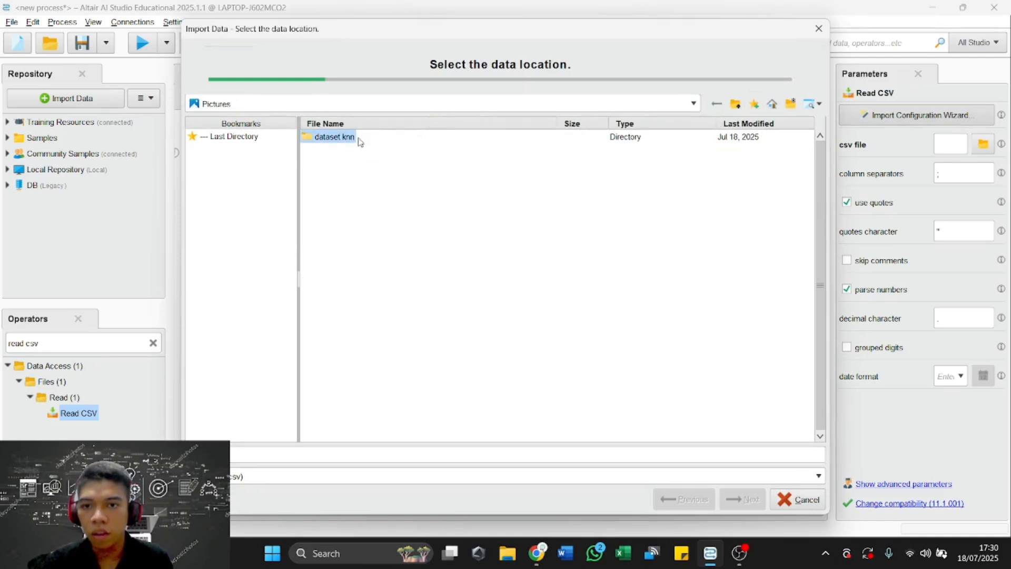
double_click(368, 162)
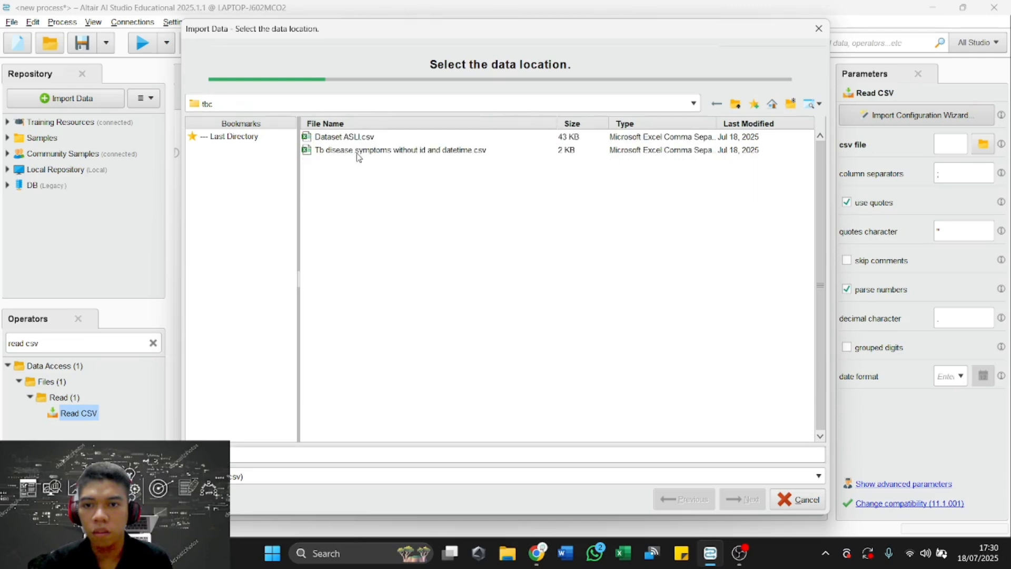
left_click(377, 139)
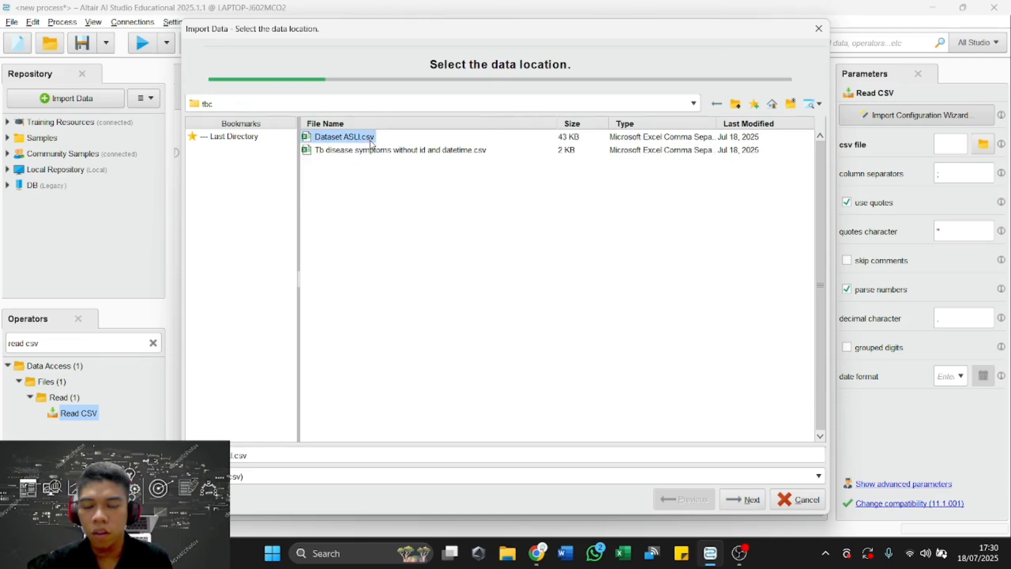
left_click(405, 151)
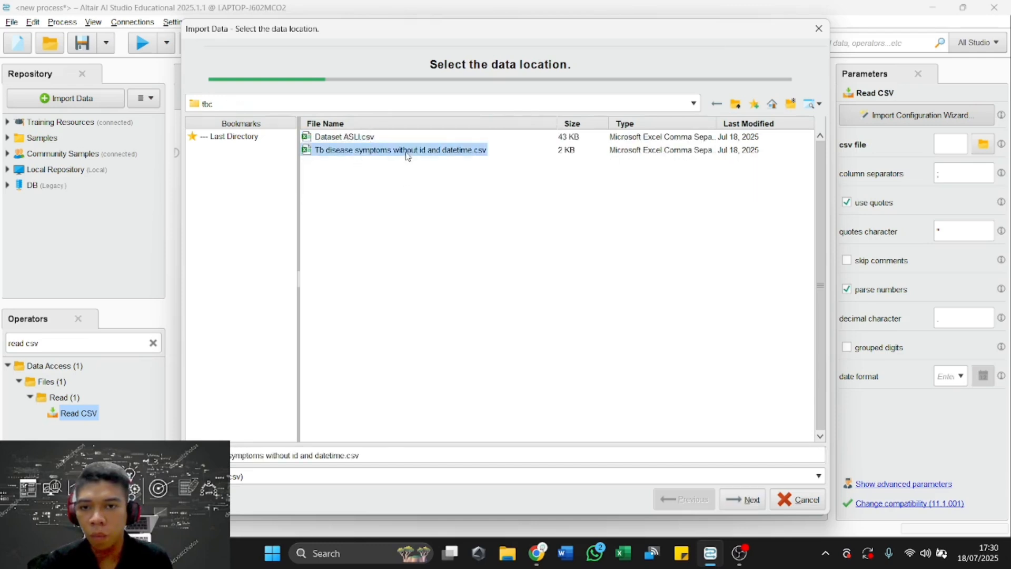
left_click(746, 504)
left_click(751, 501)
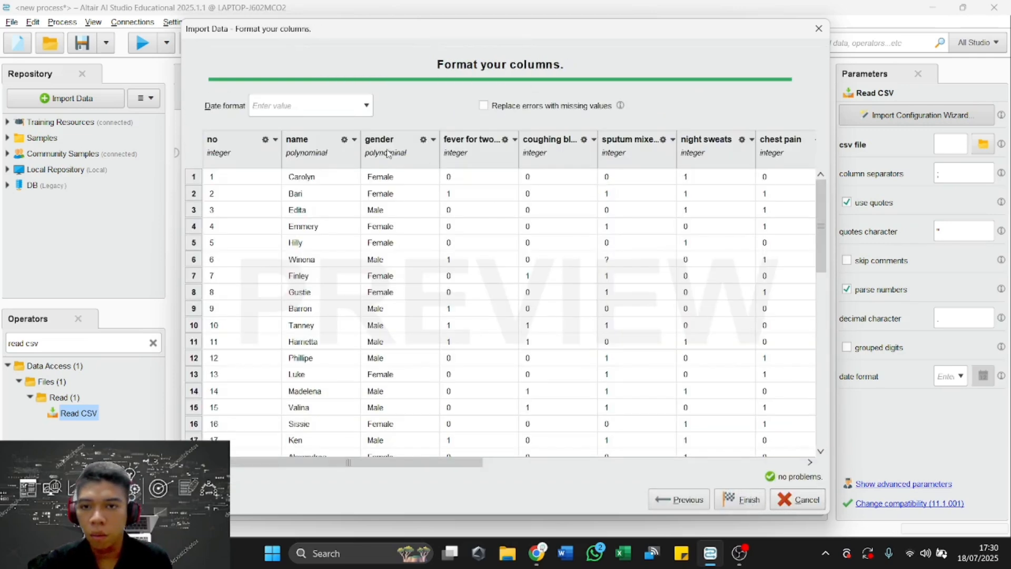
Set the data type of the gender and fever columns to binominal.
left_click(423, 140)
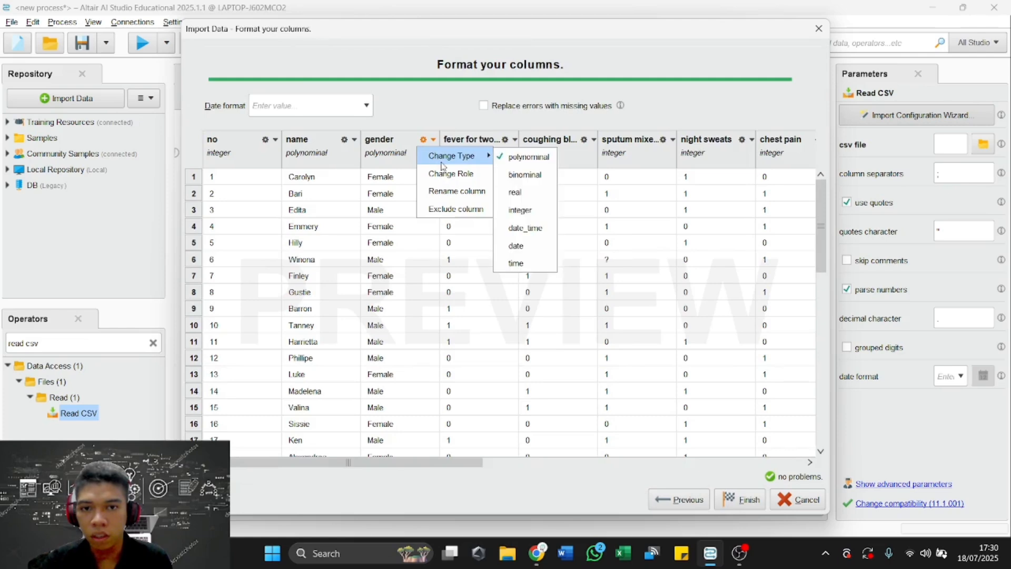
mouse_move(454, 156)
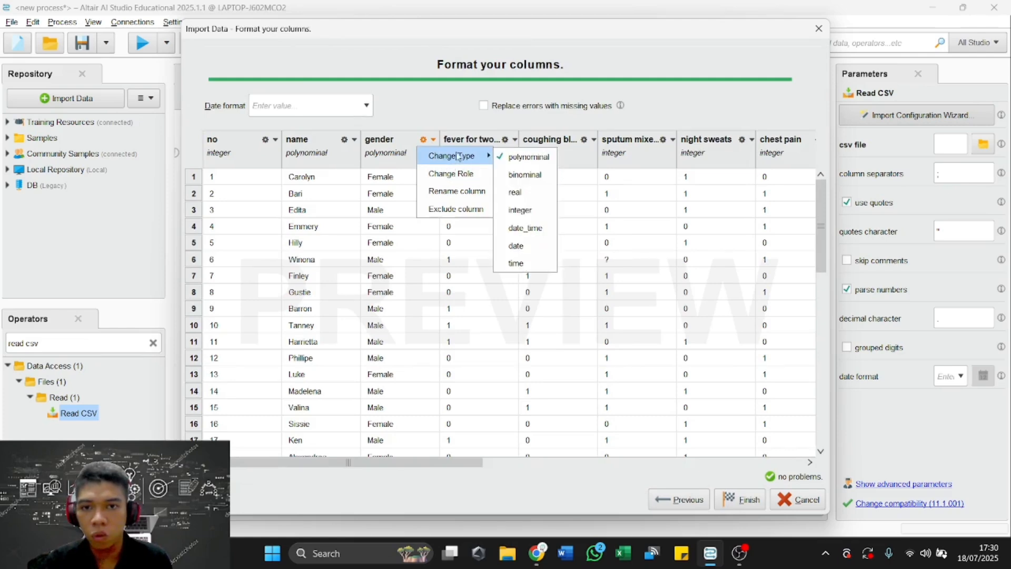
left_click(505, 173)
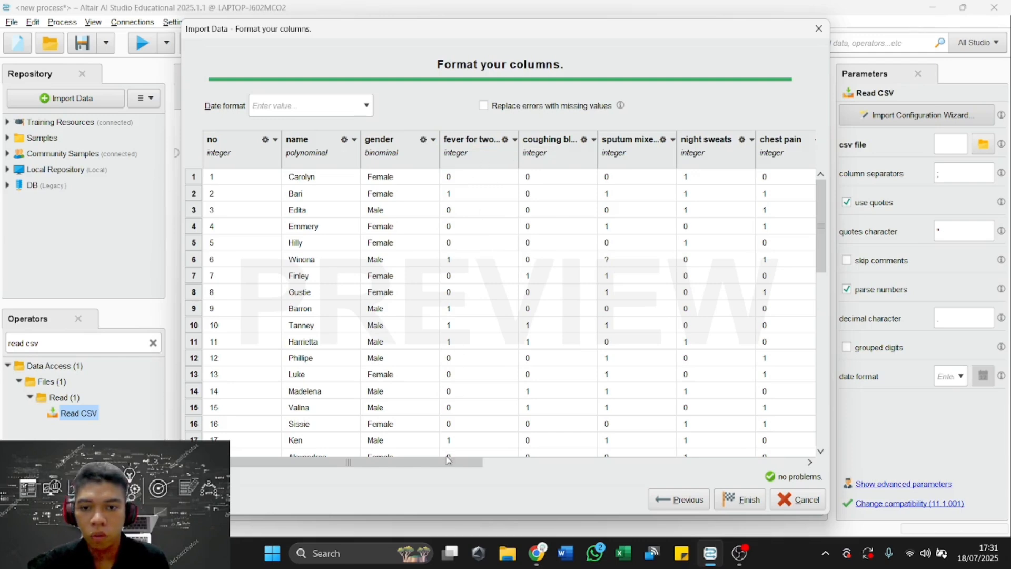
left_click_drag(447, 460, 787, 448)
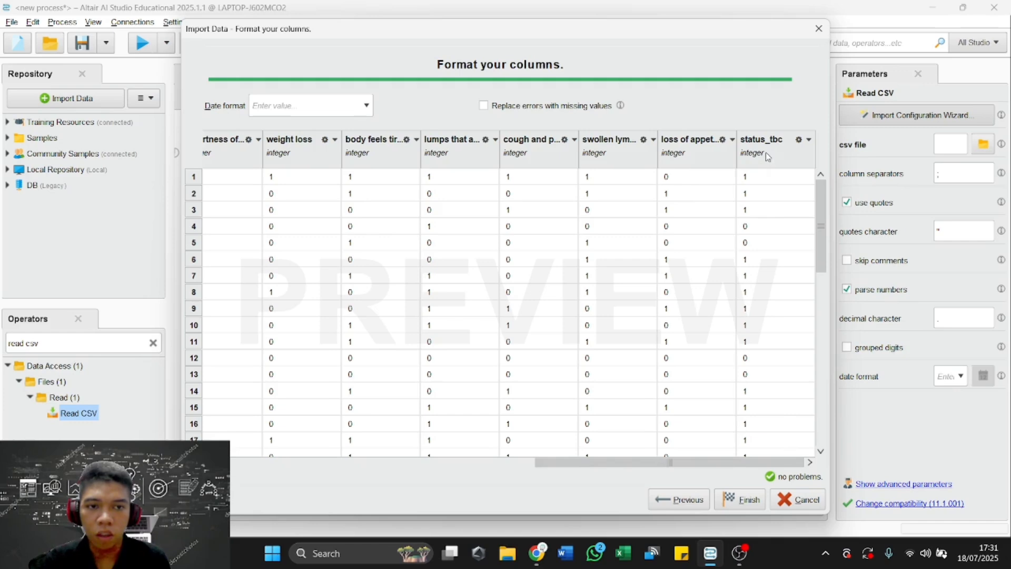
left_click_drag(589, 463, 298, 443)
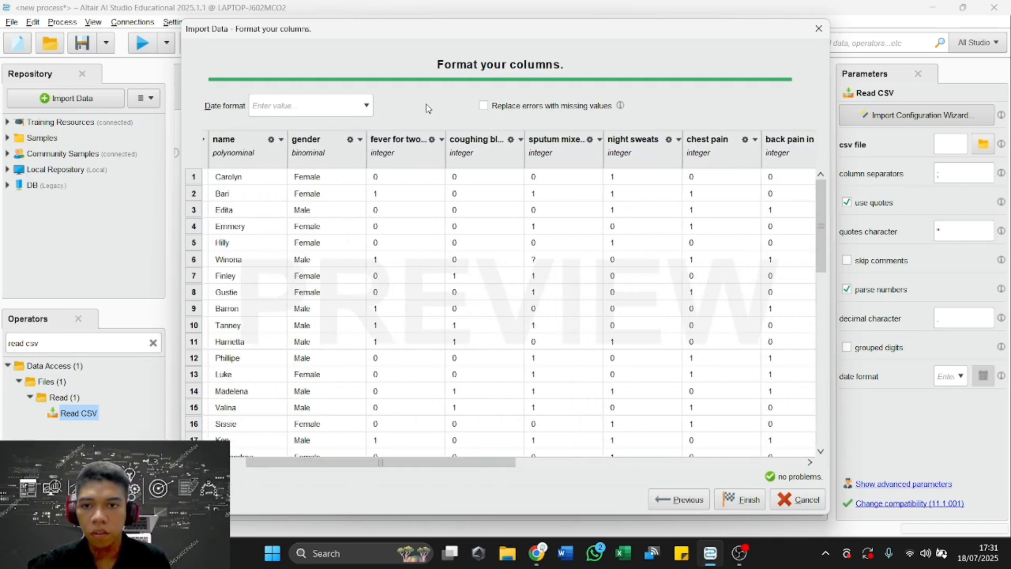
left_click(432, 139)
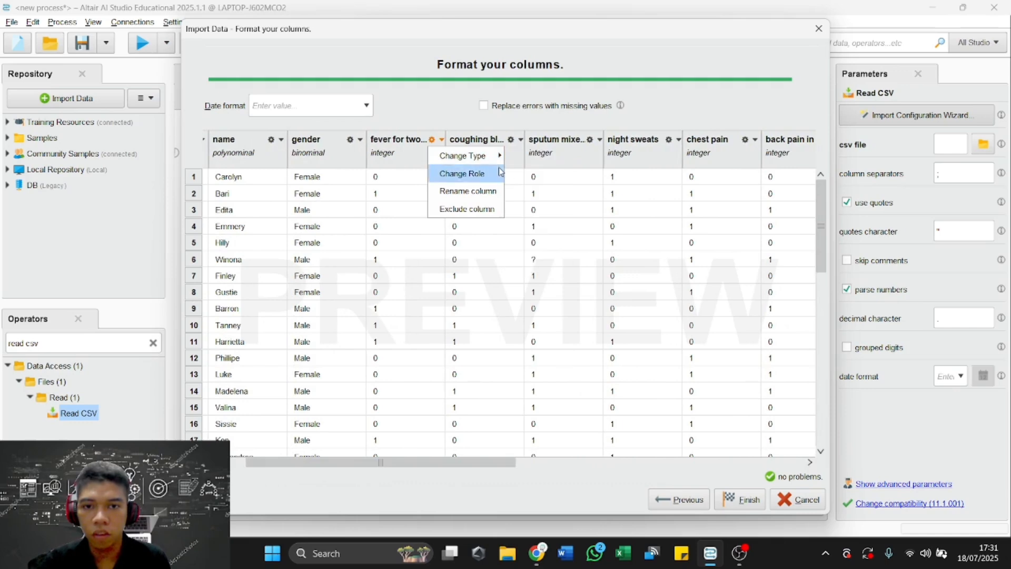
mouse_move(463, 155)
left_click(521, 178)
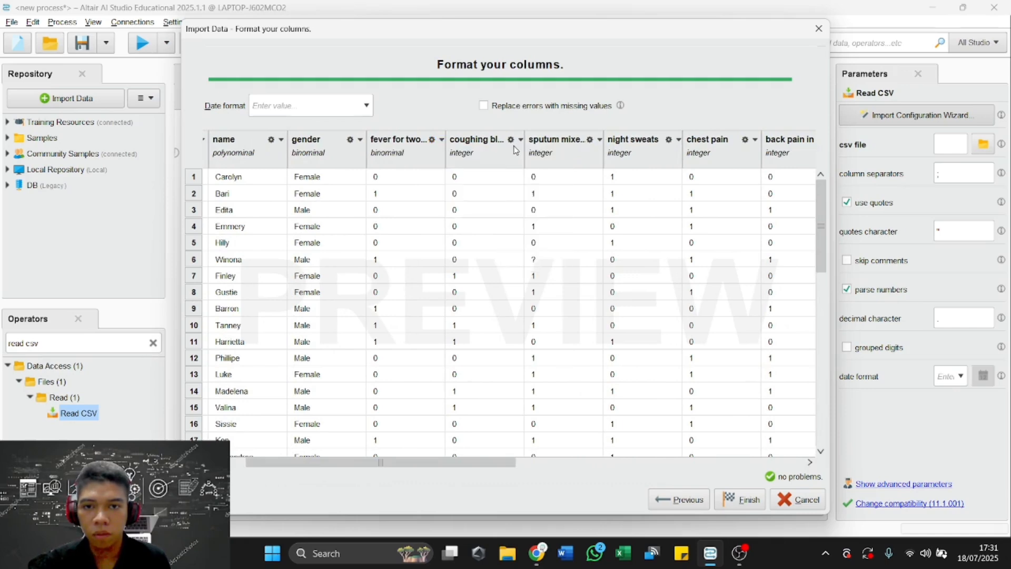
Set the data type of the coughing and sputum columns to binominal.
left_click(511, 139)
mouse_move(541, 154)
left_click(606, 175)
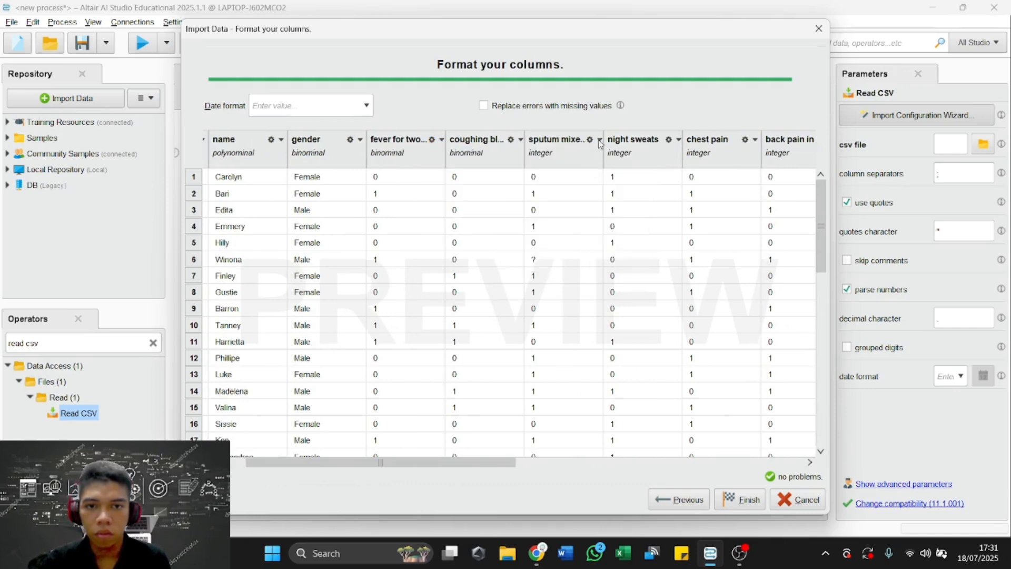
left_click(599, 139)
mouse_move(621, 155)
left_click(685, 175)
Set the data type of the night sweats and chest pain columns to binominal.
left_click(678, 139)
mouse_move(732, 155)
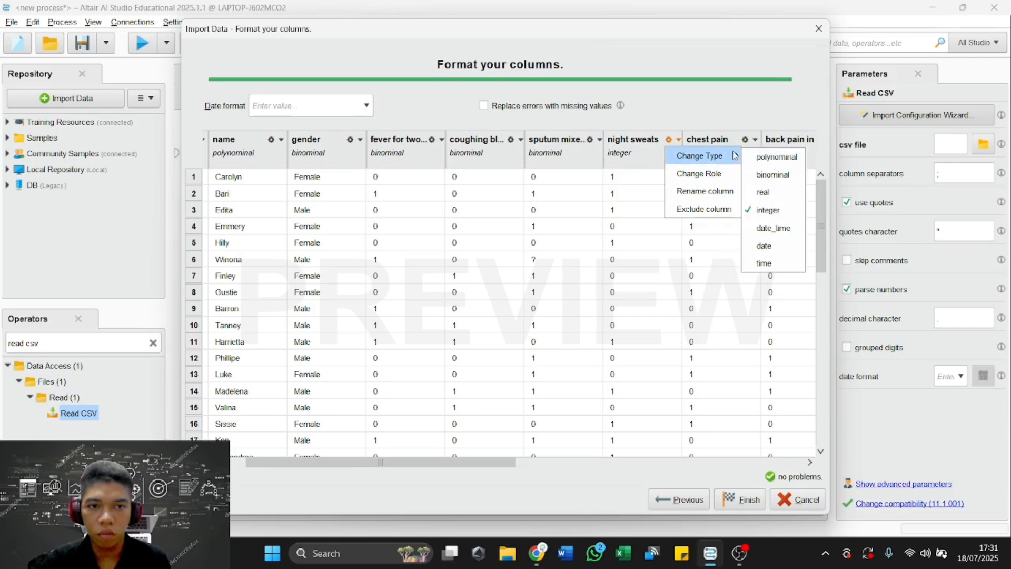
left_click(773, 174)
left_click(745, 139)
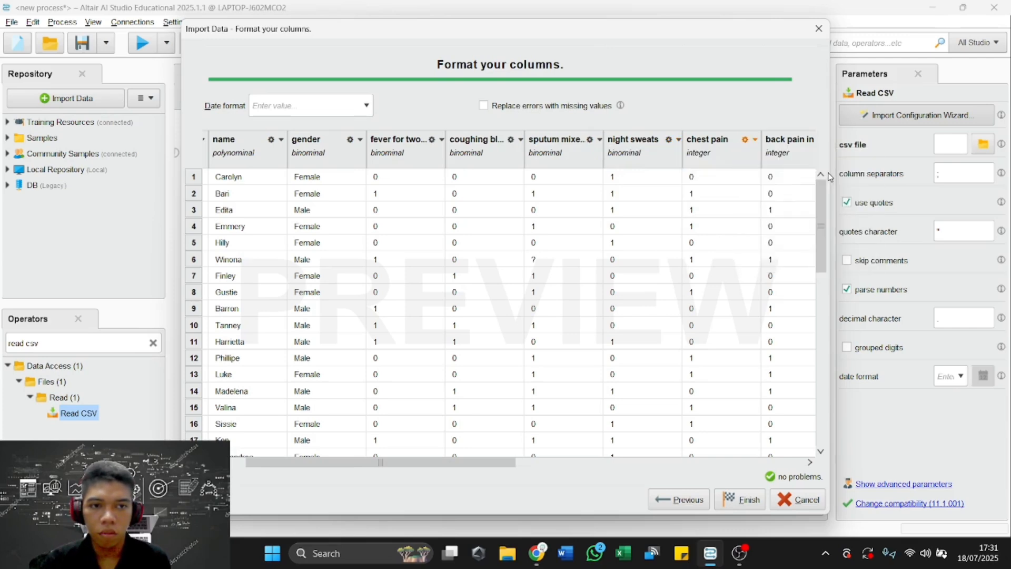
Set the data type of the back pain and shortness of breath columns to binominal.
left_click_drag(451, 463, 576, 467)
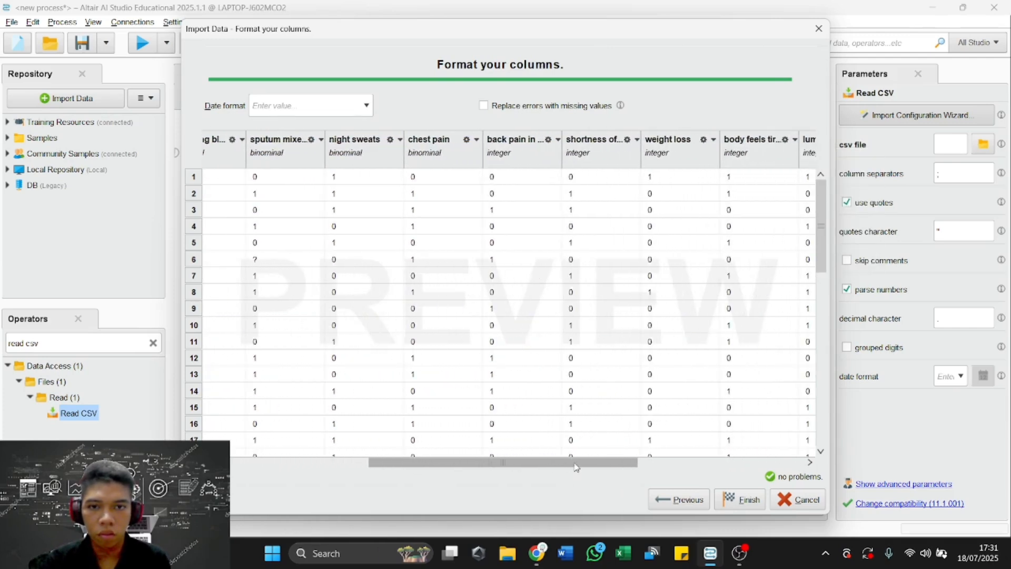
left_click(558, 139)
mouse_move(579, 156)
left_click(653, 174)
left_click(637, 139)
mouse_move(648, 158)
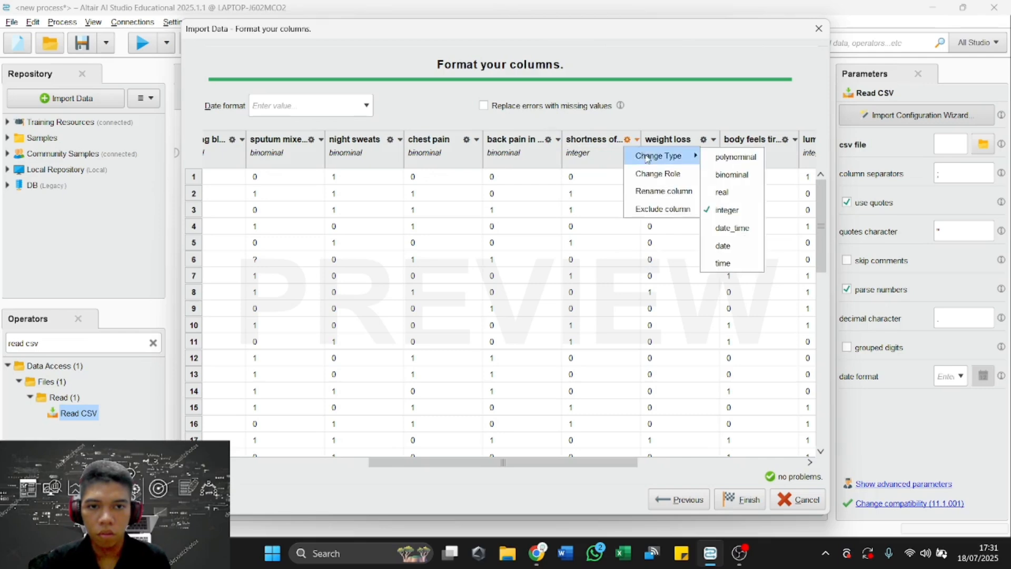
left_click(732, 175)
Set the data type of the weight loss and body feels tired columns to binominal.
left_click(714, 139)
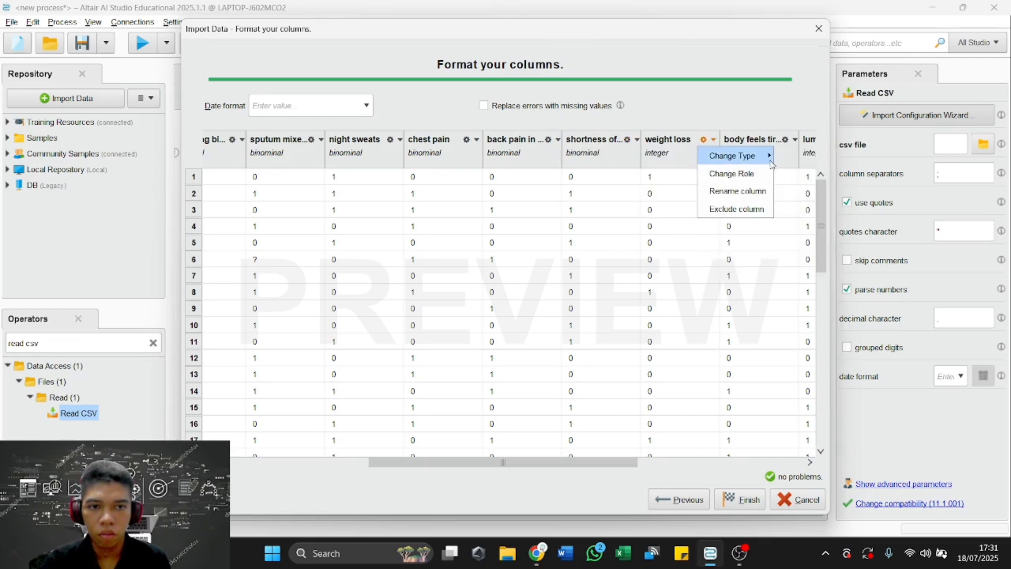
mouse_move(758, 156)
left_click(828, 173)
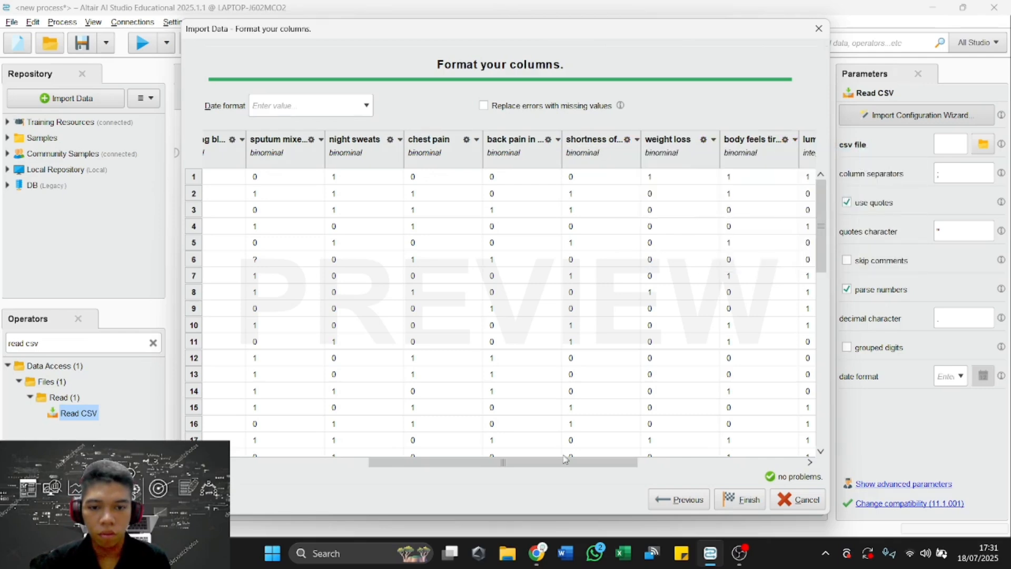
Set the data type of the "lumps that a..." and "cough and p..." columns to binominal.
left_click_drag(564, 462, 730, 462)
left_click(495, 139)
mouse_move(514, 153)
left_click(579, 173)
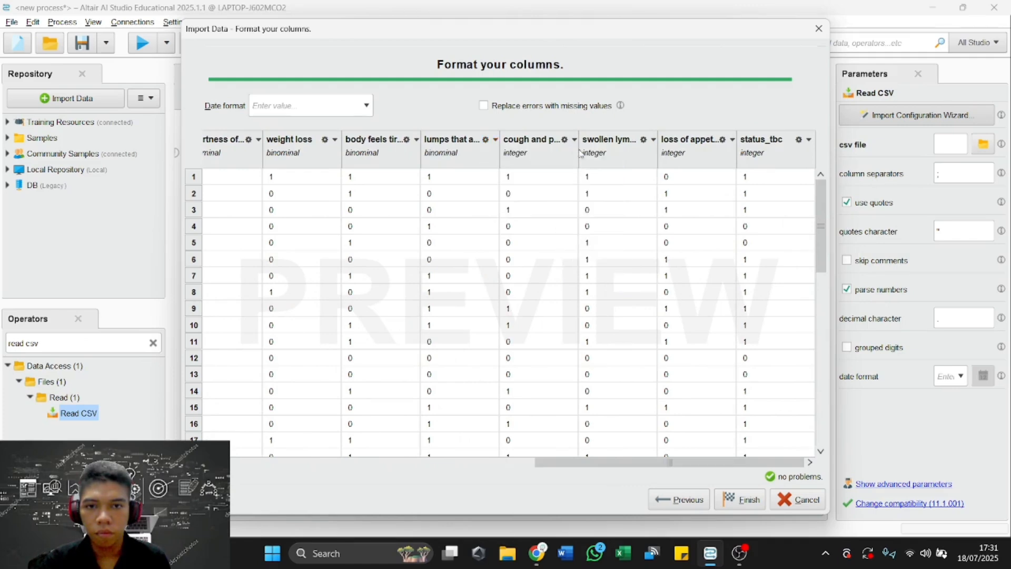
left_click(574, 139)
mouse_move(579, 155)
left_click(669, 173)
Set the data type of the swollen lymph and loss of appetite columns to binominal.
left_click(652, 139)
mouse_move(679, 156)
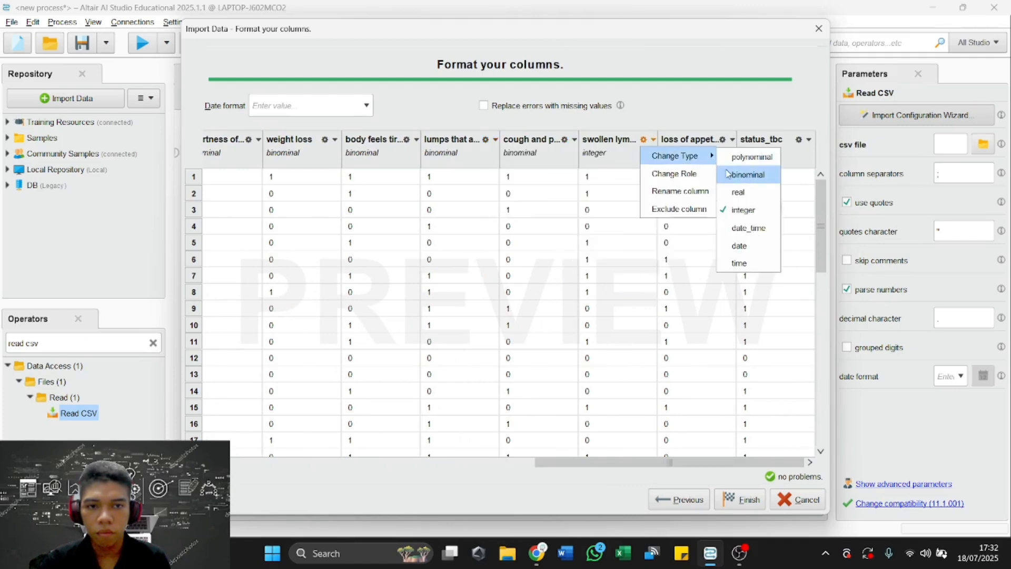
left_click(727, 174)
left_click(732, 139)
mouse_move(758, 156)
left_click(824, 173)
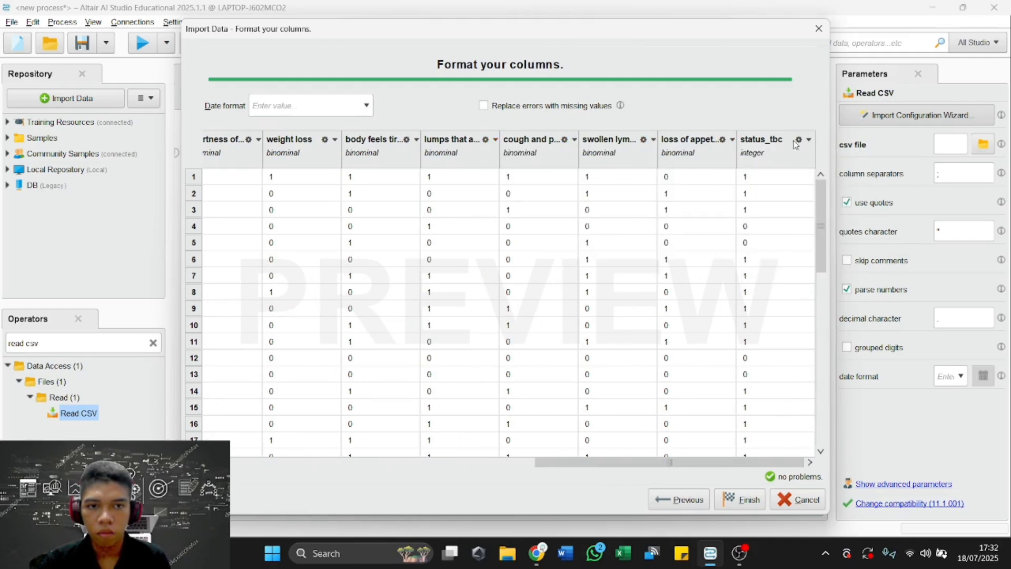
Set the data type of the status_tbc column to binominal.
left_click(808, 139)
mouse_move(830, 169)
left_click(895, 178)
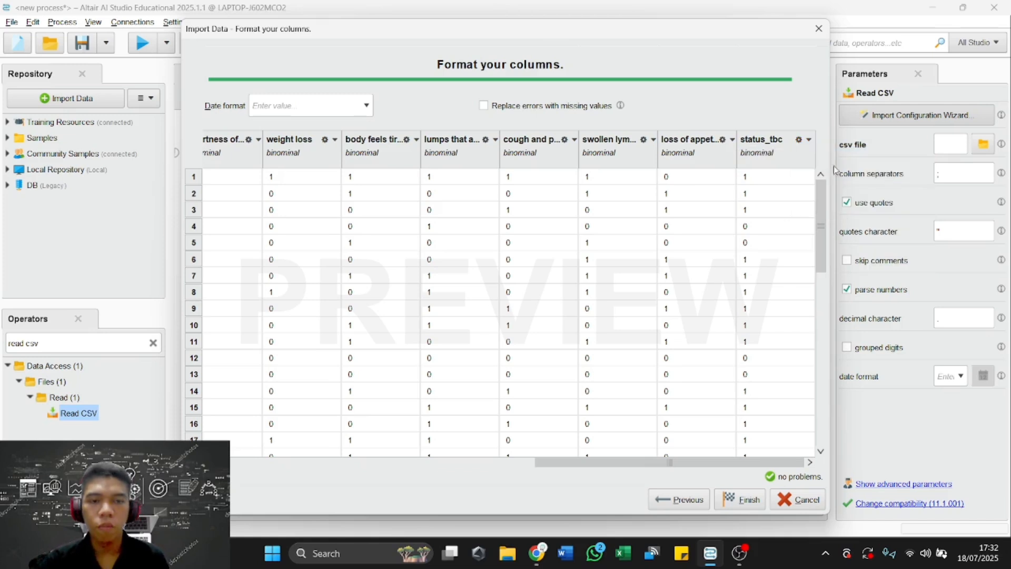
Change the role of the status_tbc column to label and finish the data import.
left_click(808, 139)
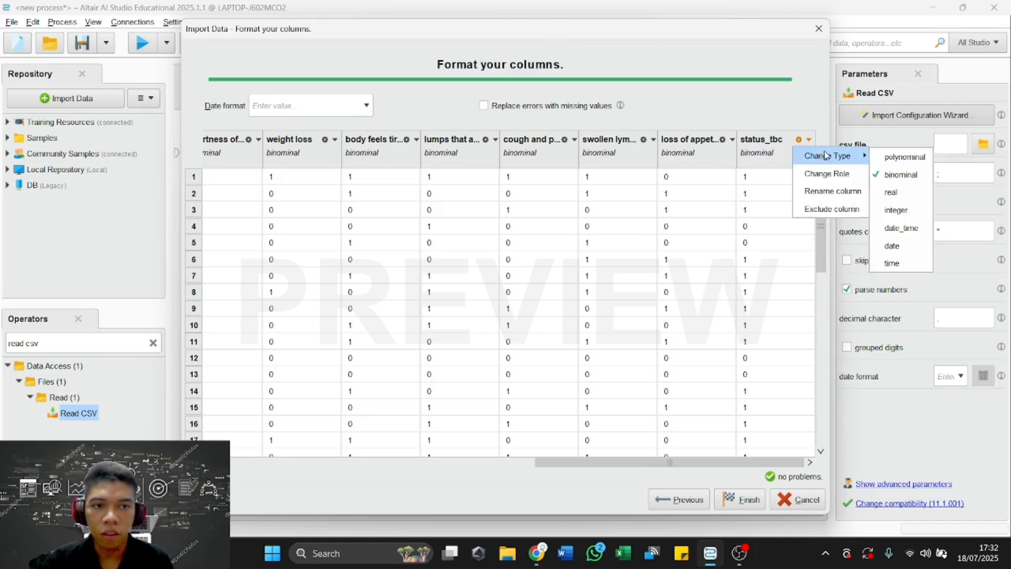
left_click(855, 175)
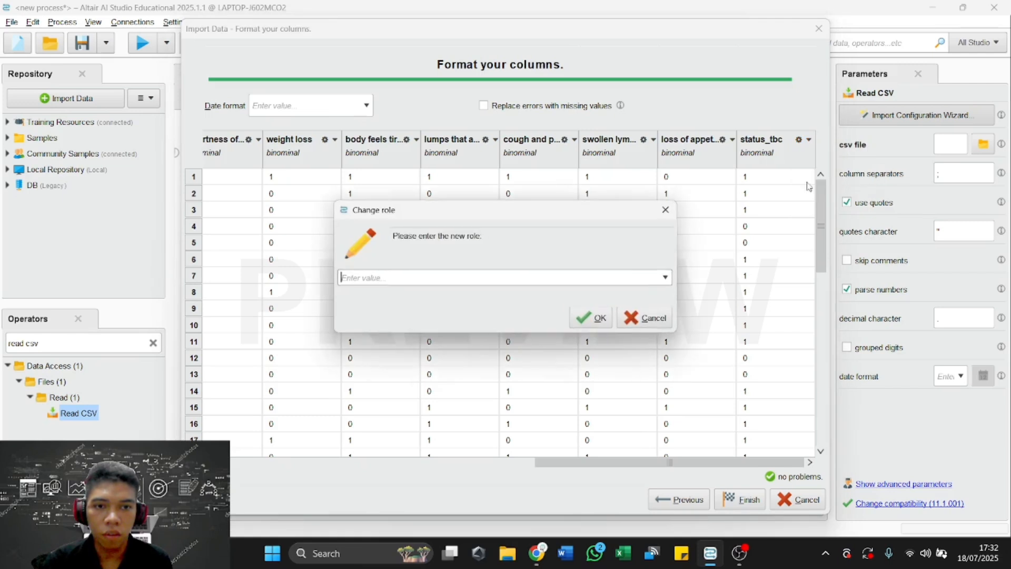
left_click(665, 277)
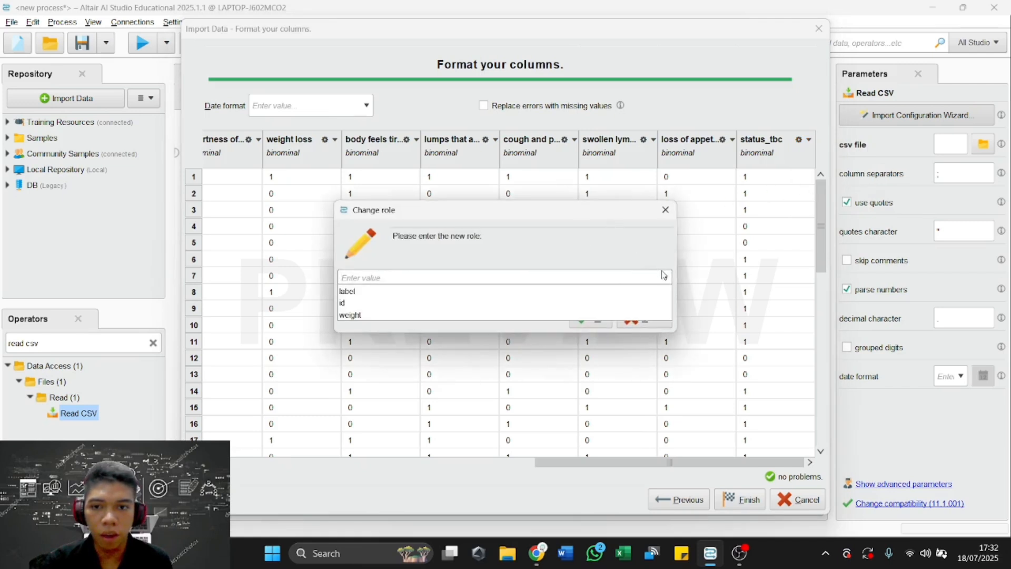
left_click(455, 291)
left_click(589, 318)
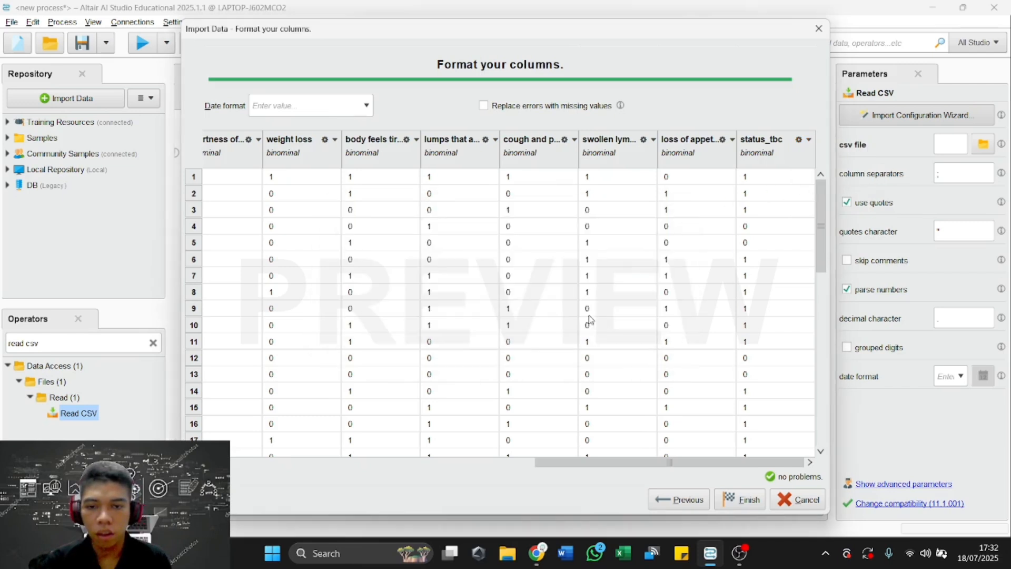
left_click(741, 499)
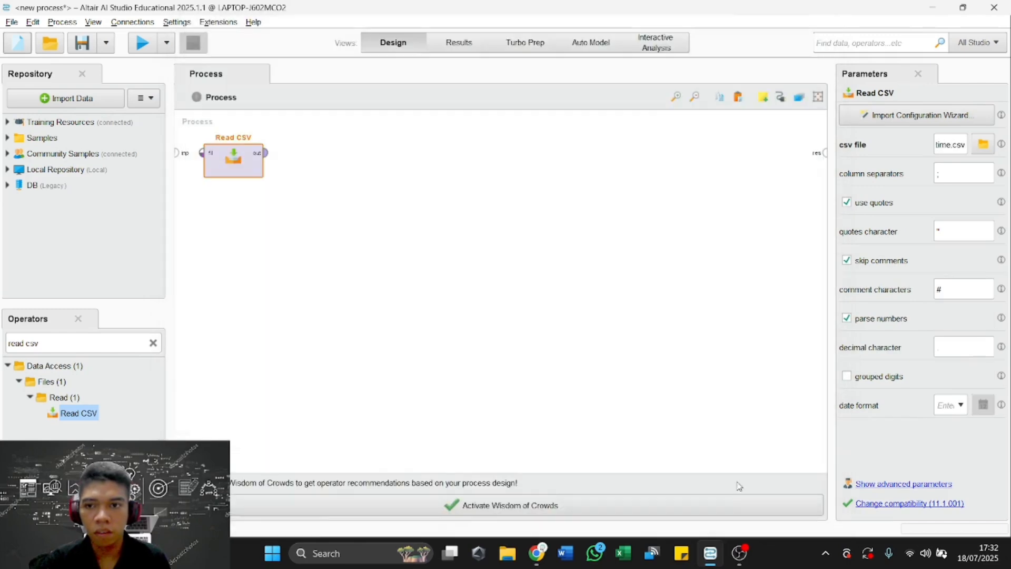
left_click(553, 334)
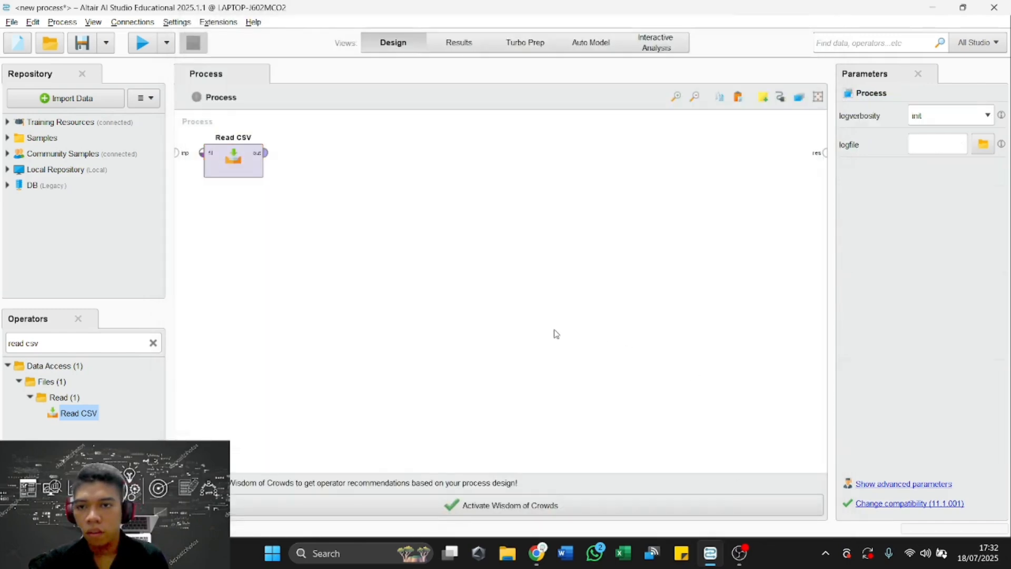
double_click(234, 152)
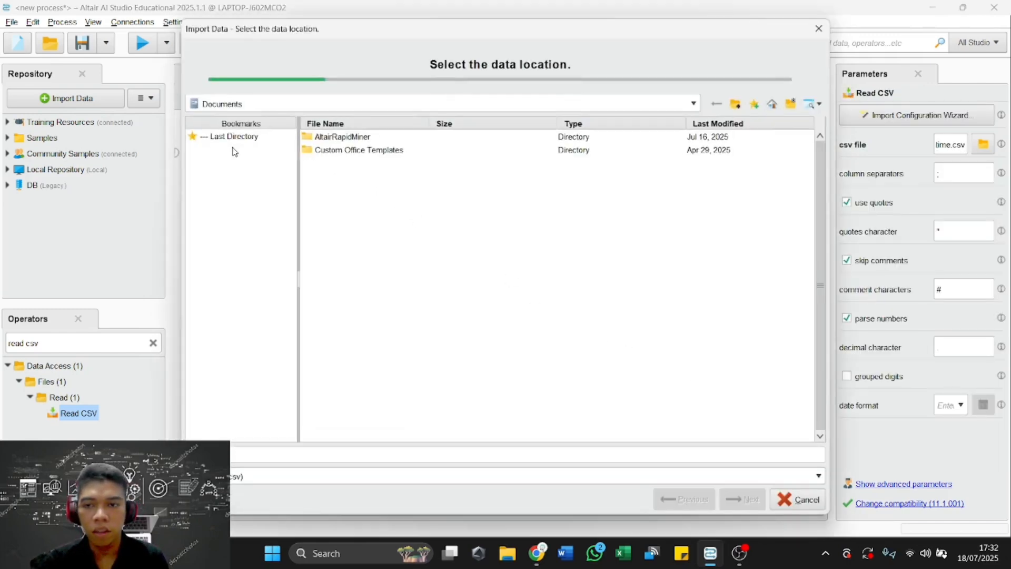
left_click(818, 28)
left_click(304, 245)
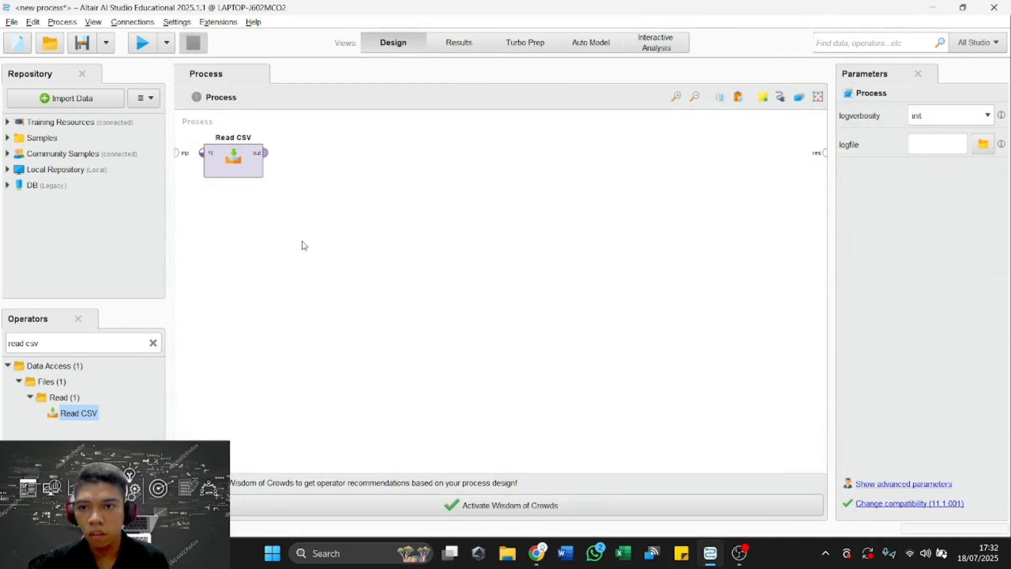
Find the Split Data operator and add it to the process, below and to the right of Read CSV.
left_click(152, 343)
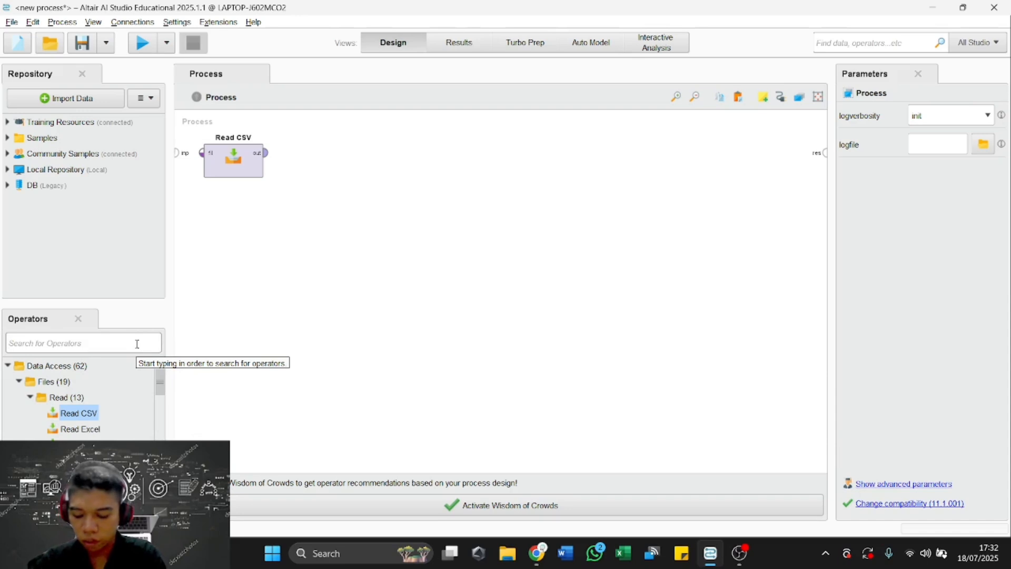
type("sp")
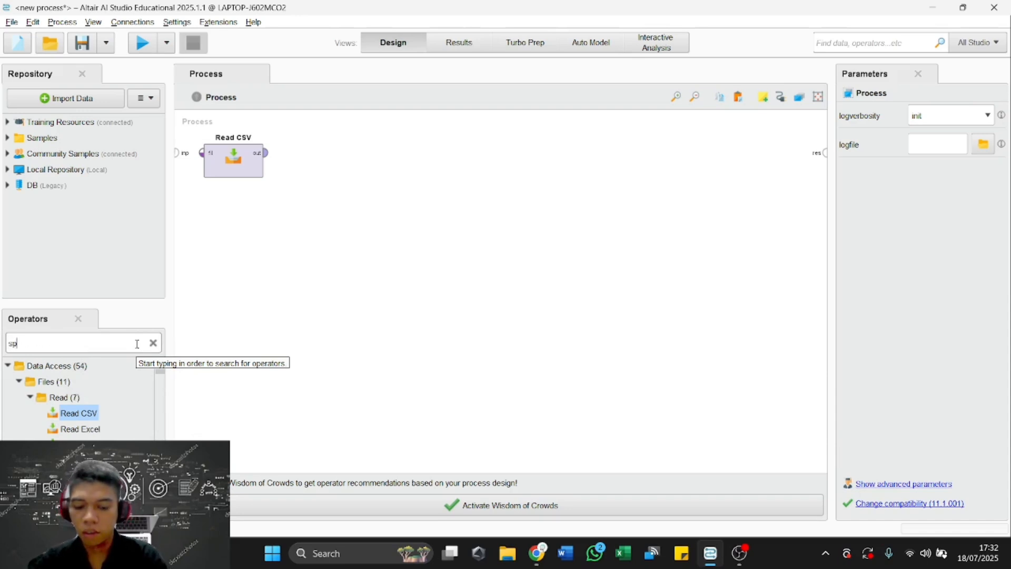
type("lit data")
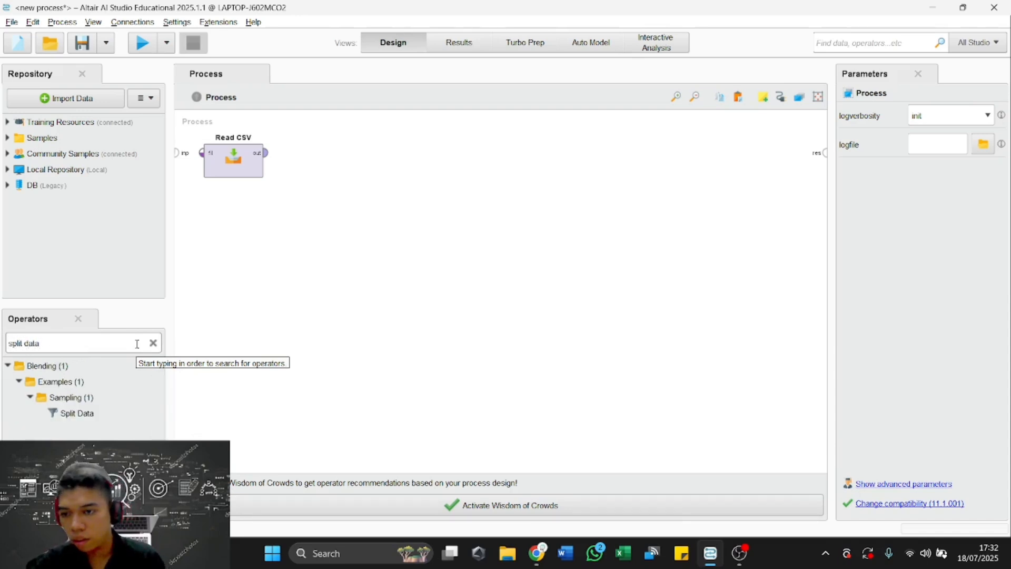
left_click_drag(83, 414, 313, 208)
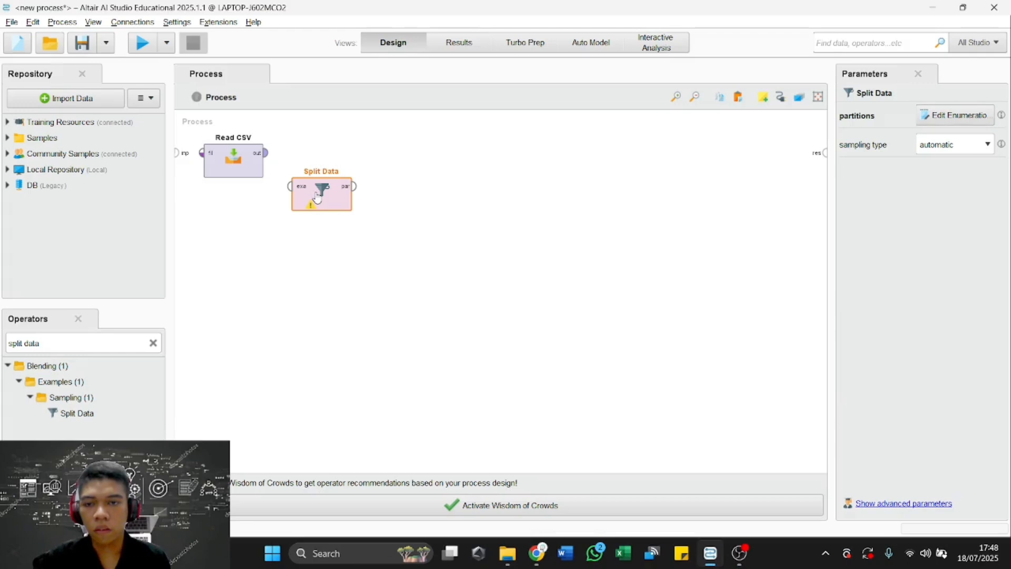
Define two Split Data partitions with the ratios 0.7 and 0.3.
left_click(940, 116)
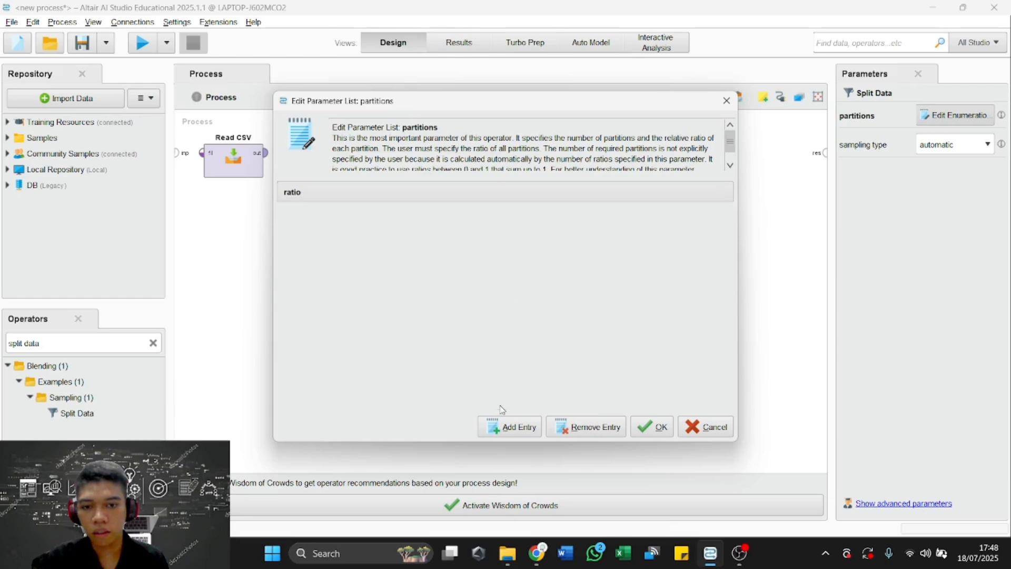
left_click(503, 425)
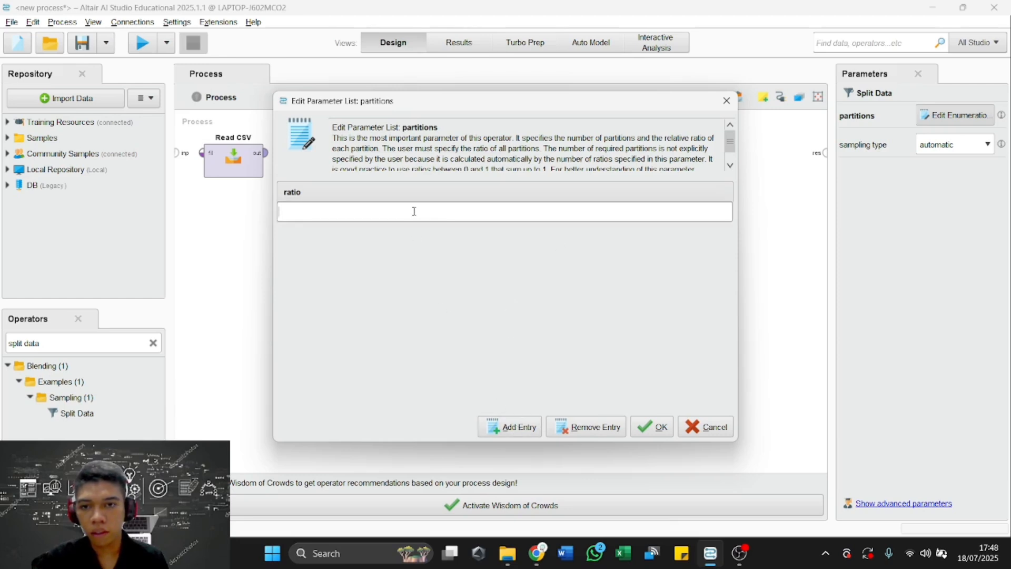
type("0.7")
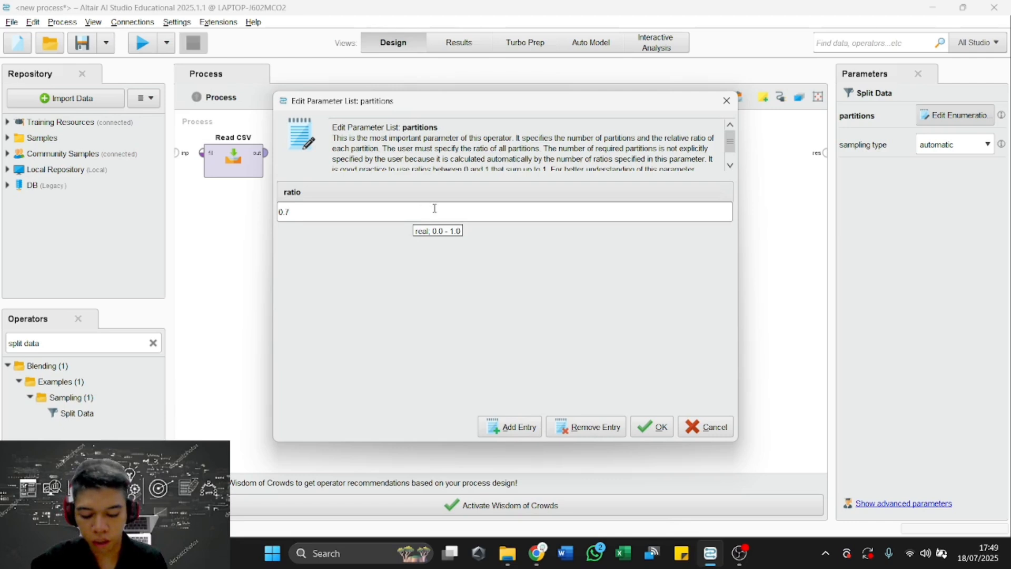
left_click(484, 427)
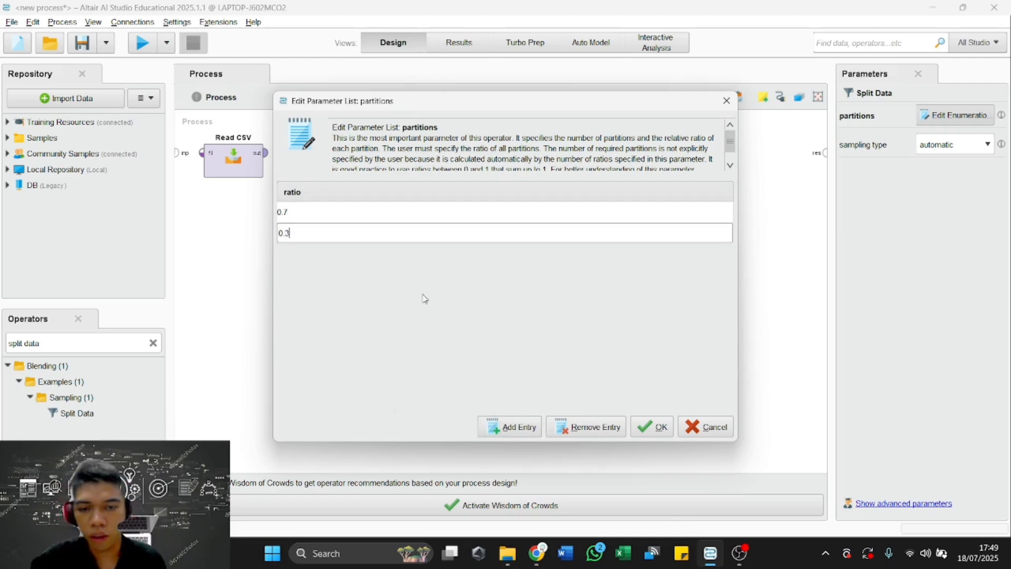
left_click(658, 428)
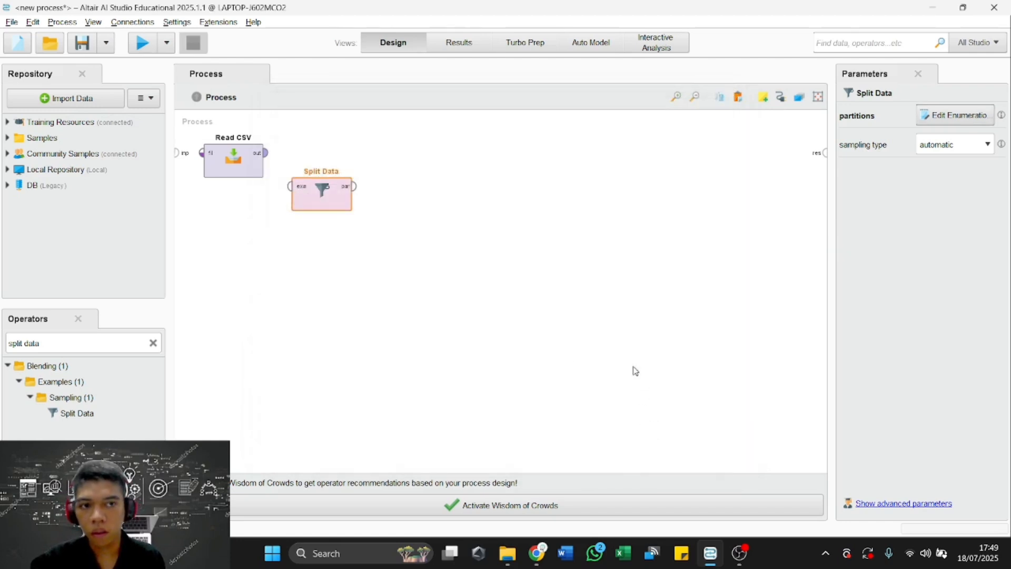
Find the k-NN operator and add it below and to the right of Split Data, keeping k at 5.
left_click(154, 343)
type("knn")
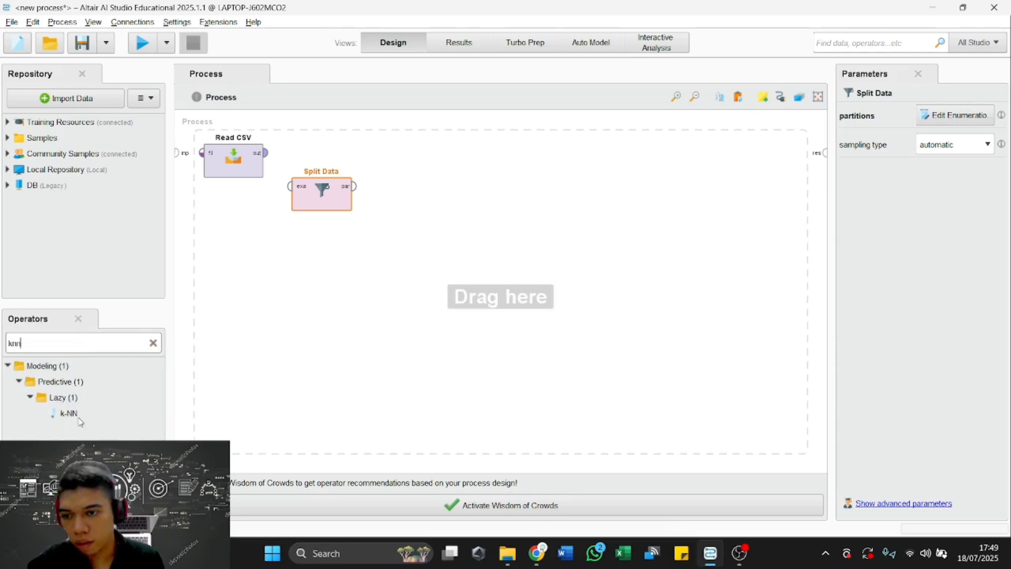
left_click_drag(71, 414, 411, 269)
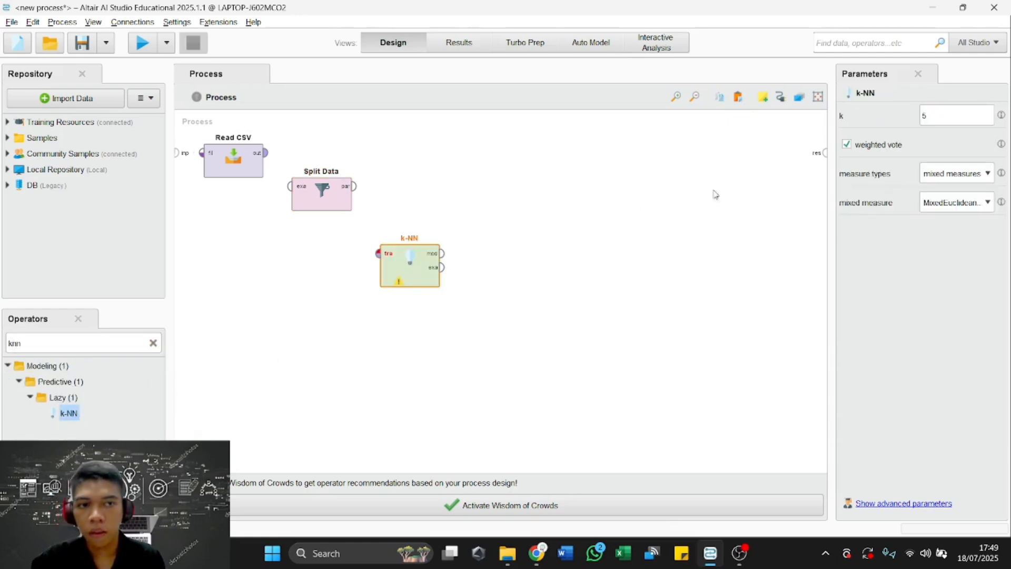
left_click(945, 111)
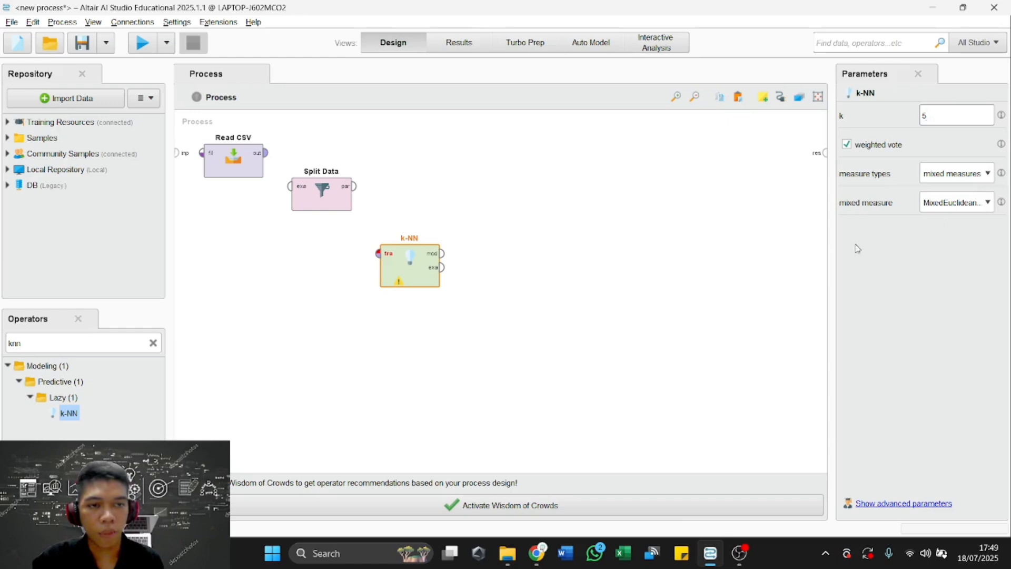
Find the Apply Model operator and add it to the process, above and to the right of k-NN.
left_click(154, 343)
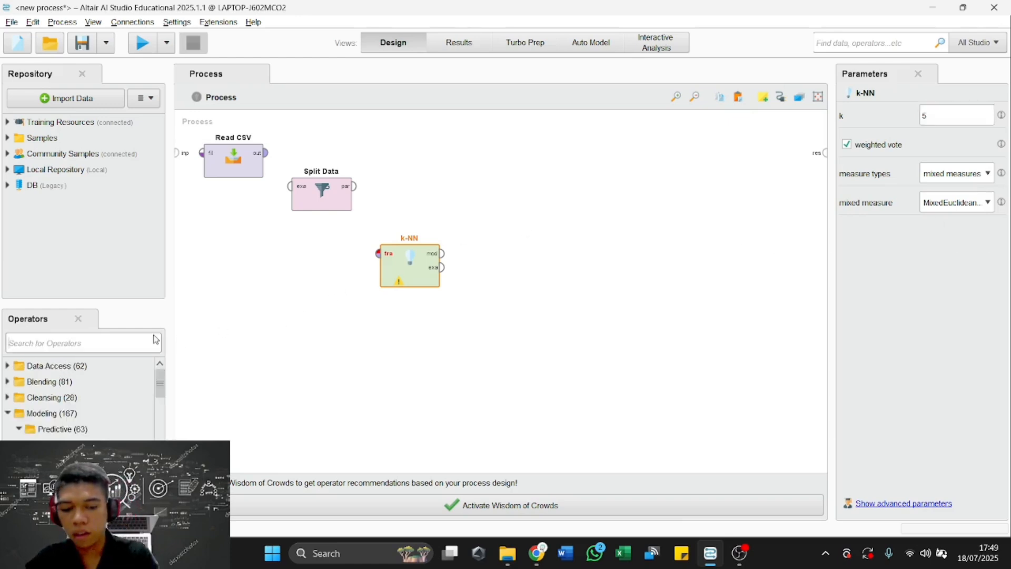
type("appl")
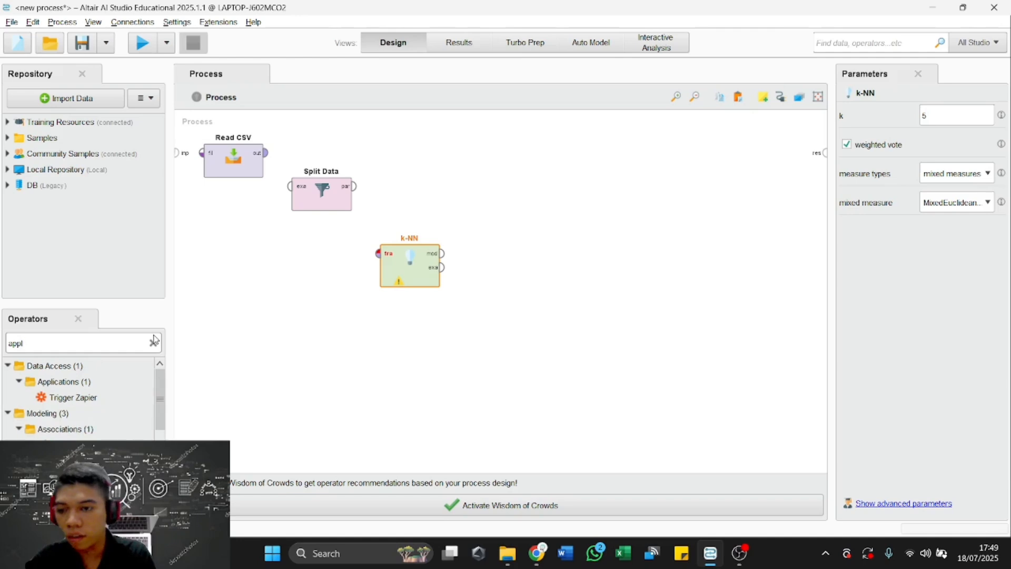
type("y m")
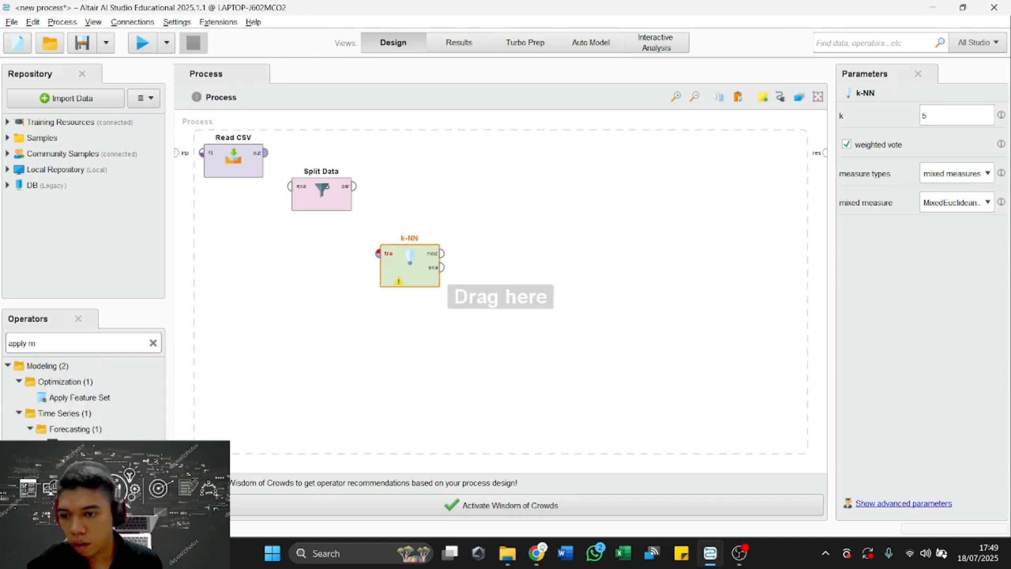
left_click_drag(494, 298, 518, 237)
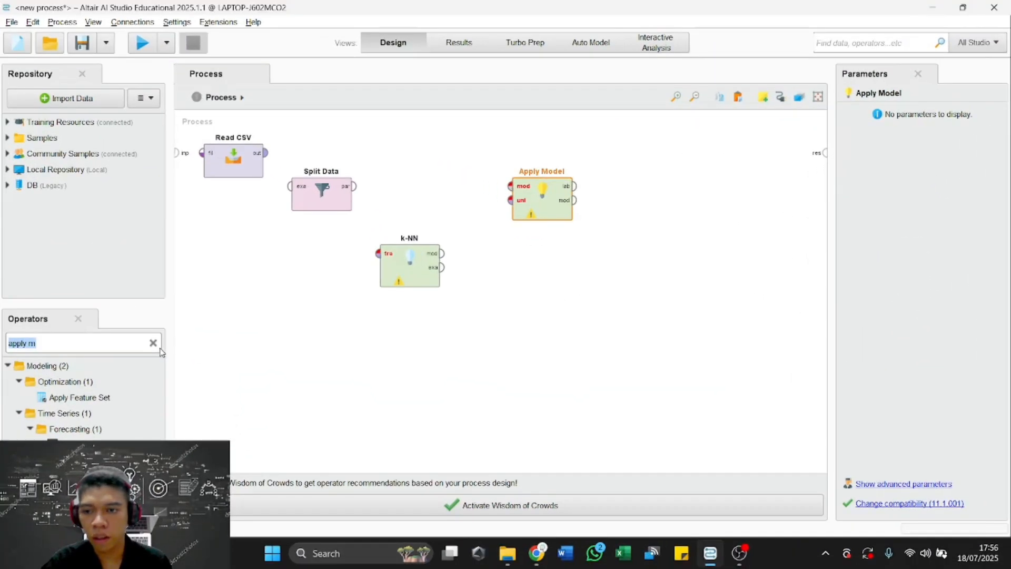
left_click(226, 330)
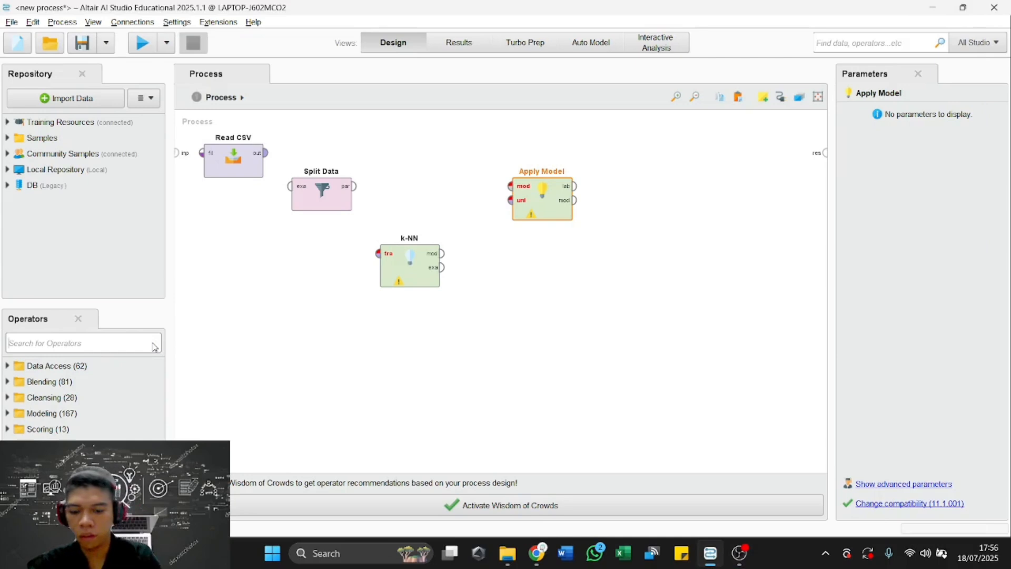
Find the Performance (Classification) operator, place it beside Apply Model on its output side, and enable classification error alongside accuracy.
type("pelormance")
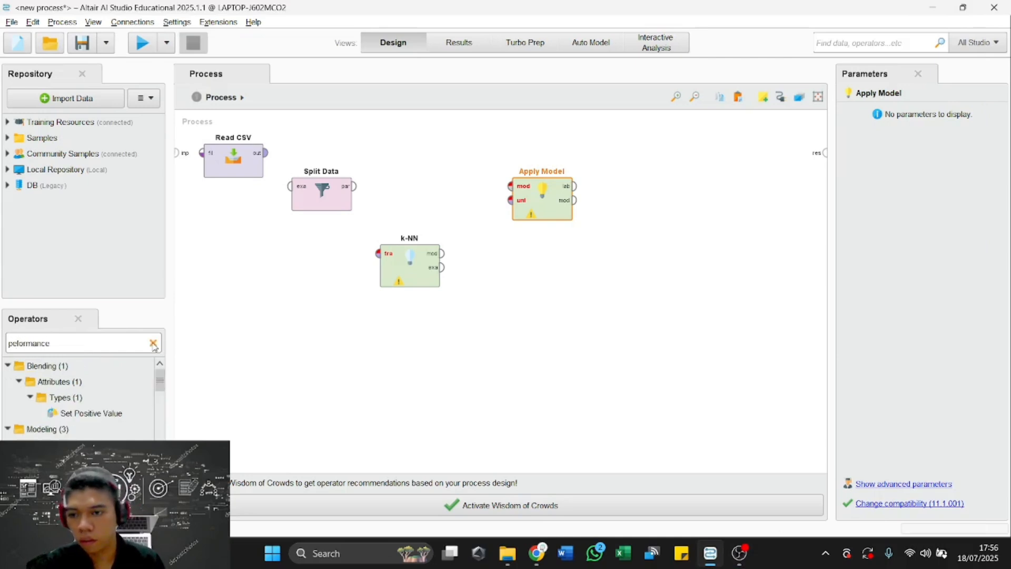
scroll(105, 422, "down", 7)
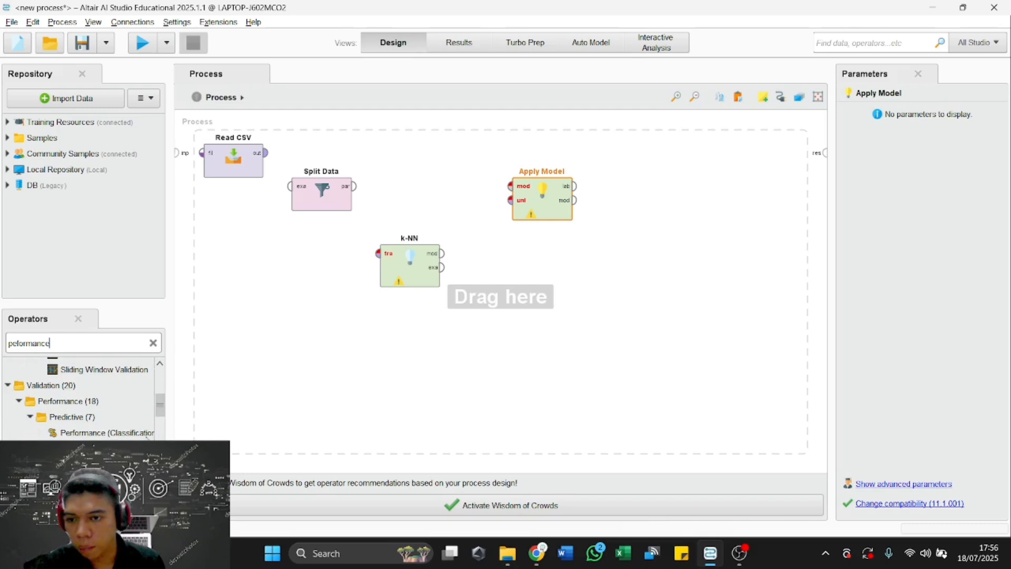
left_click_drag(170, 432, 393, 348)
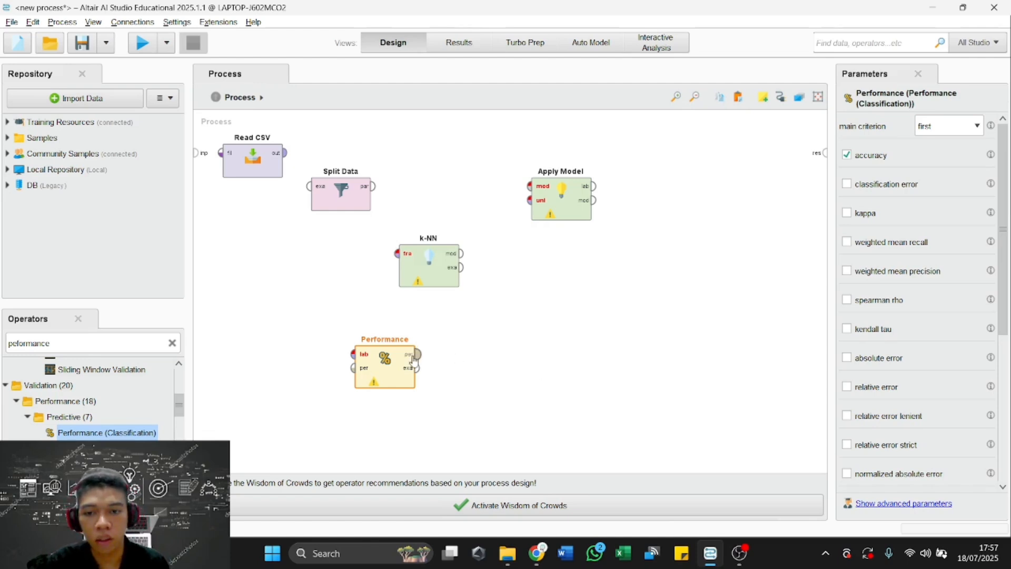
left_click_drag(394, 364, 704, 197)
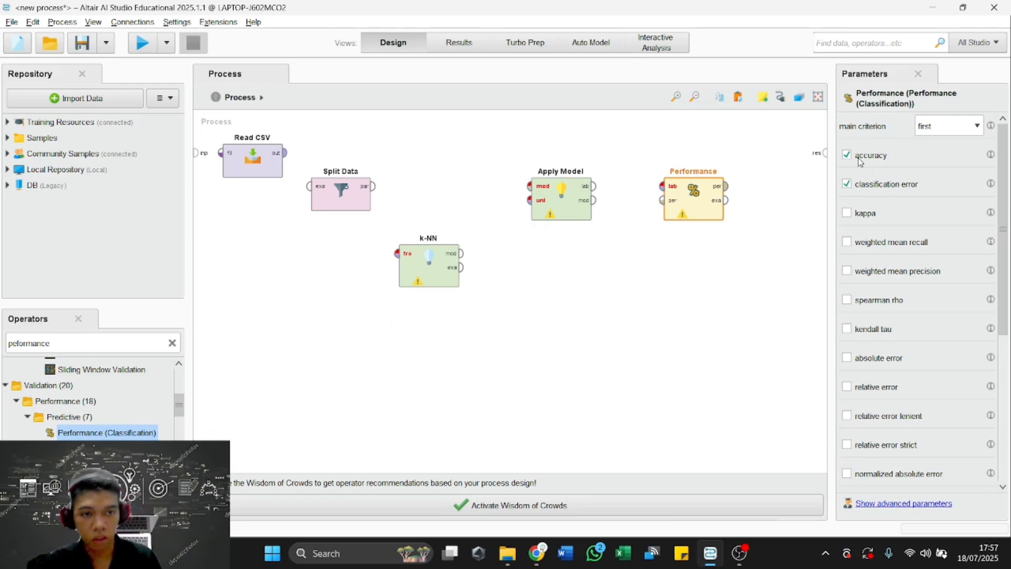
scroll(969, 274, "down", 5)
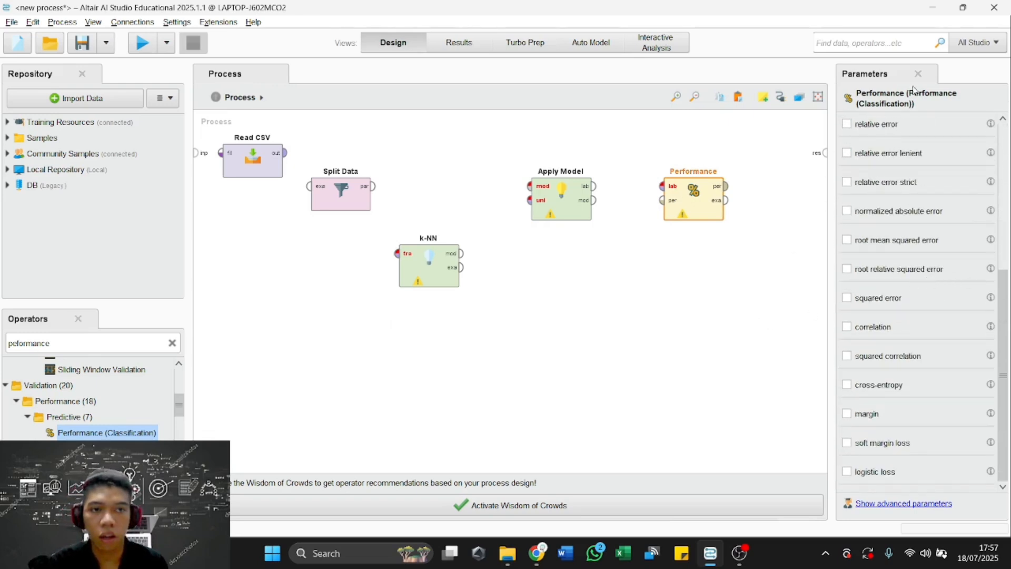
Place Split Data below k-NN, connecting Read CSV's output to Split Data and its first partition to k-NN's training input.
left_click_drag(326, 176, 372, 167)
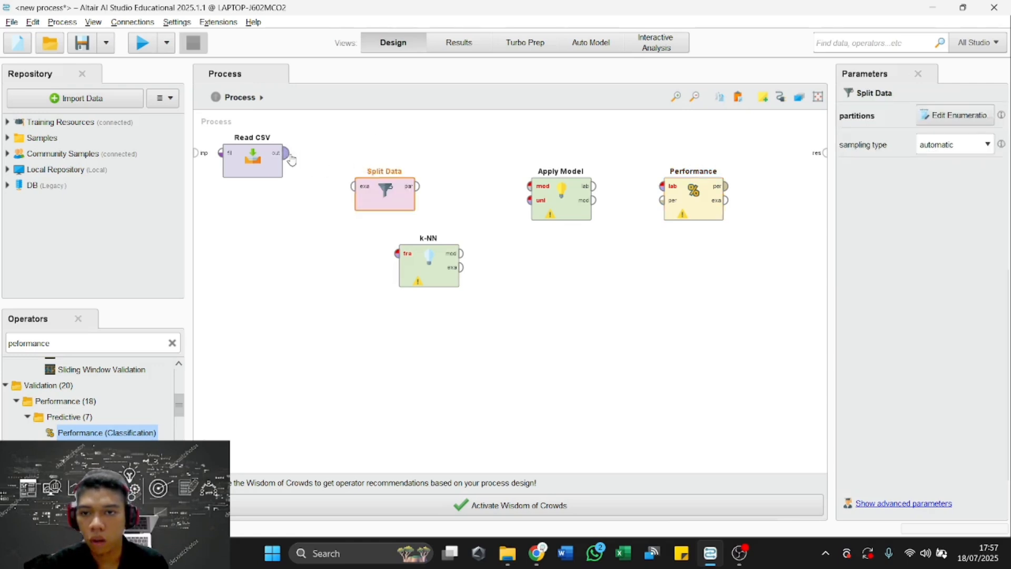
left_click_drag(284, 153, 353, 187)
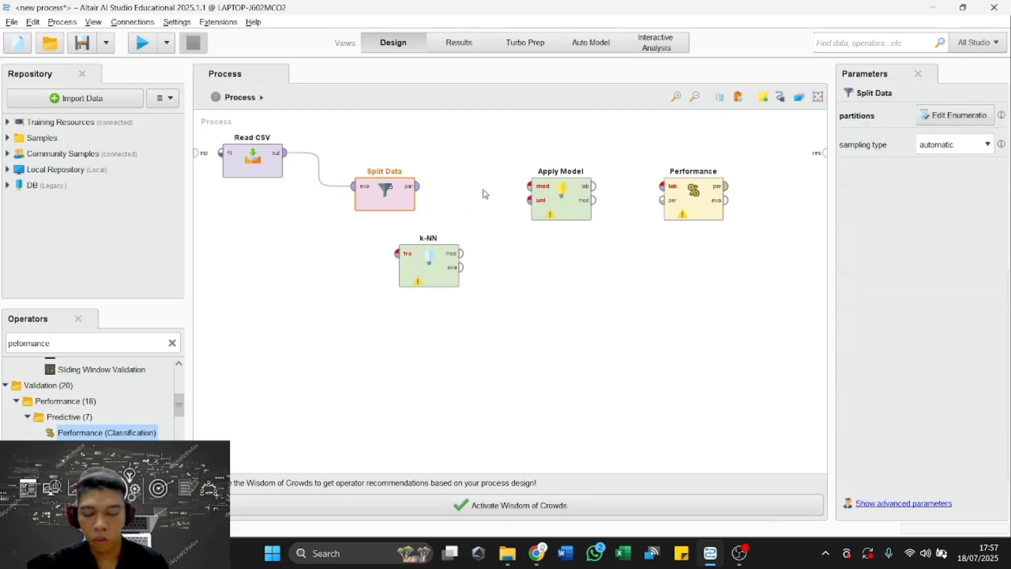
left_click_drag(434, 253, 479, 186)
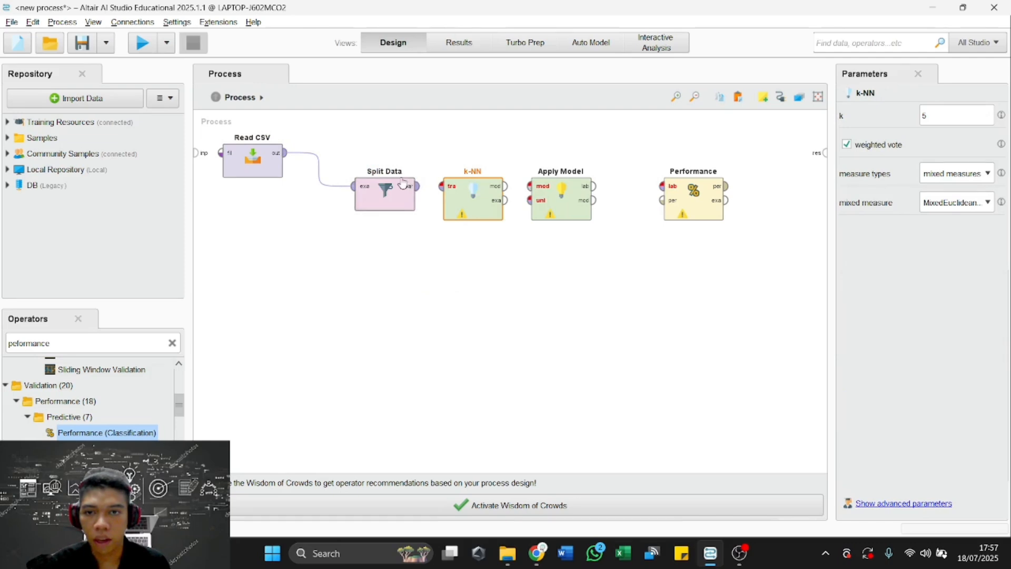
left_click_drag(387, 195, 432, 163)
left_click(470, 174)
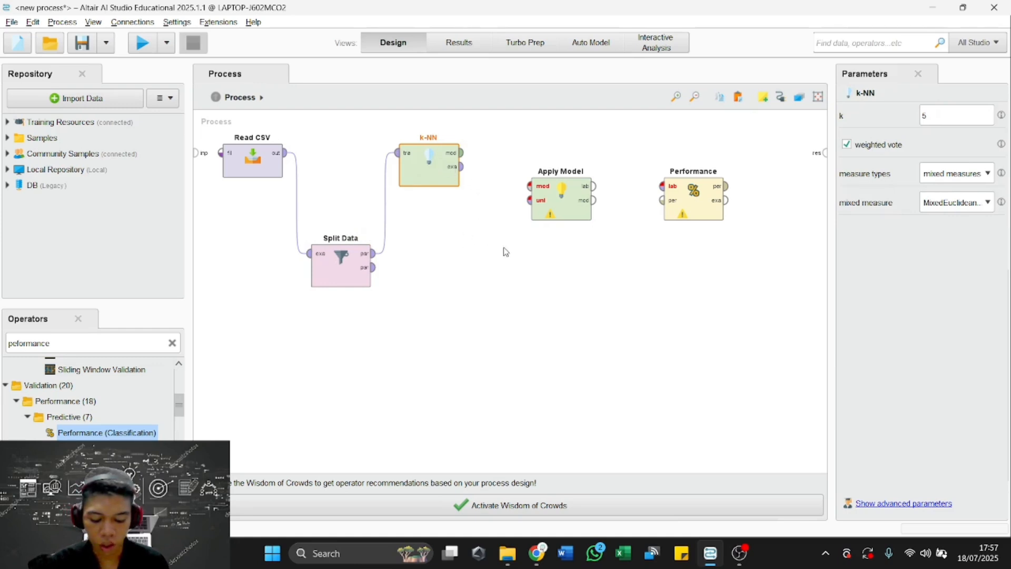
Connect k-NN's model to Apply Model, its labelled data to Performance, and Performance's performance and example set outputs to the process results.
left_click_drag(465, 158, 530, 186)
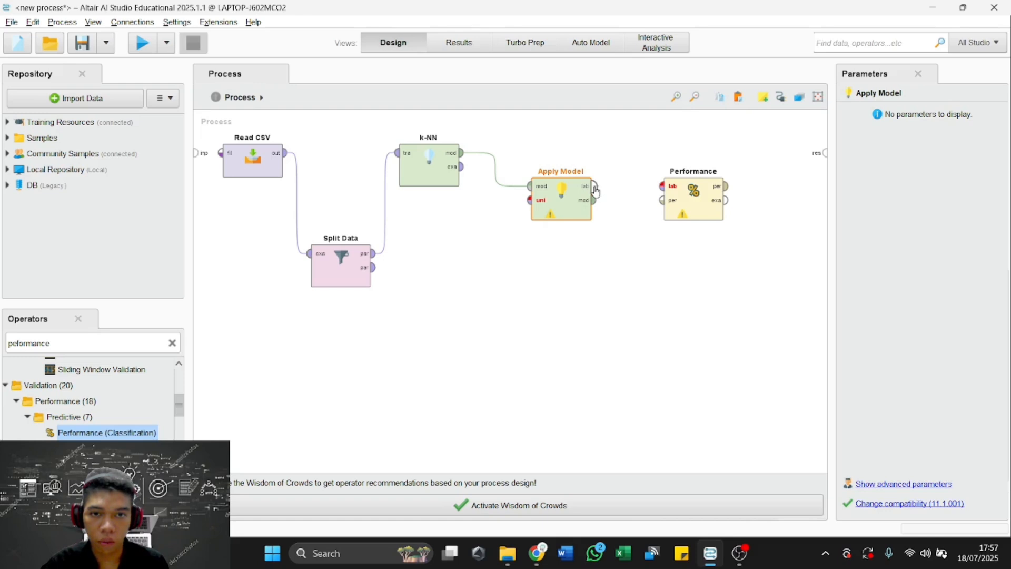
left_click_drag(594, 186, 670, 192)
left_click(669, 193)
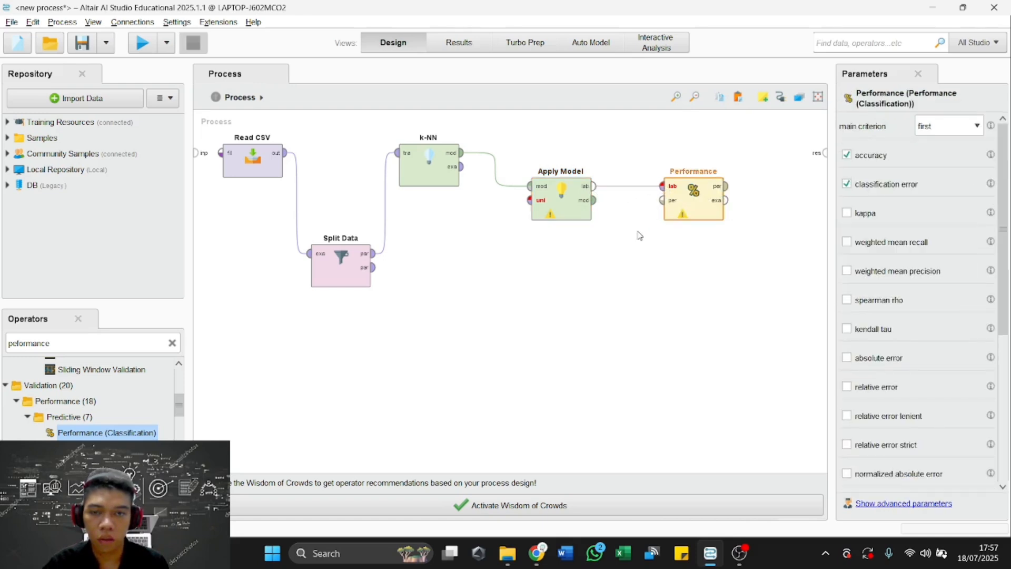
left_click_drag(728, 187, 823, 156)
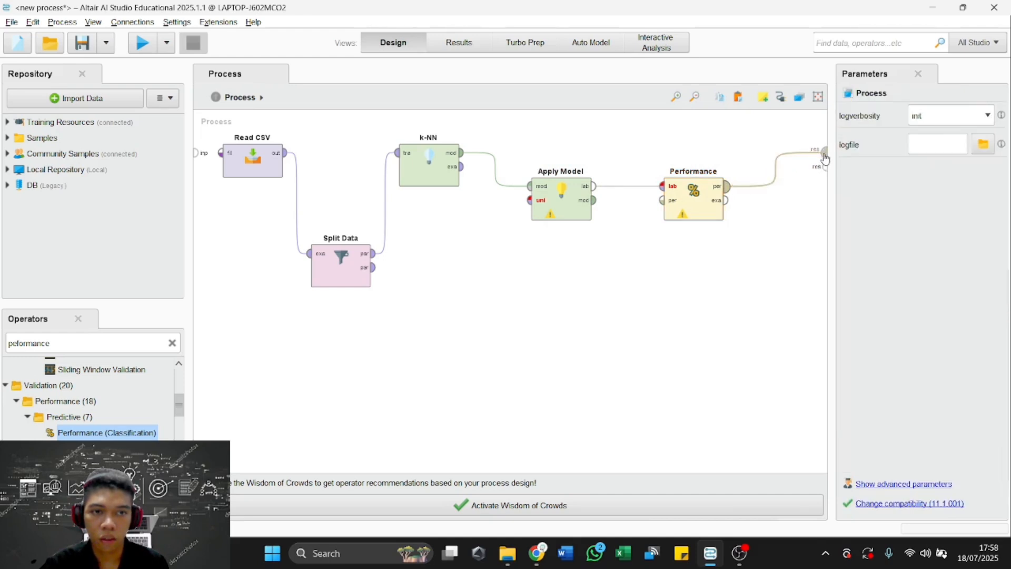
left_click_drag(728, 200, 824, 169)
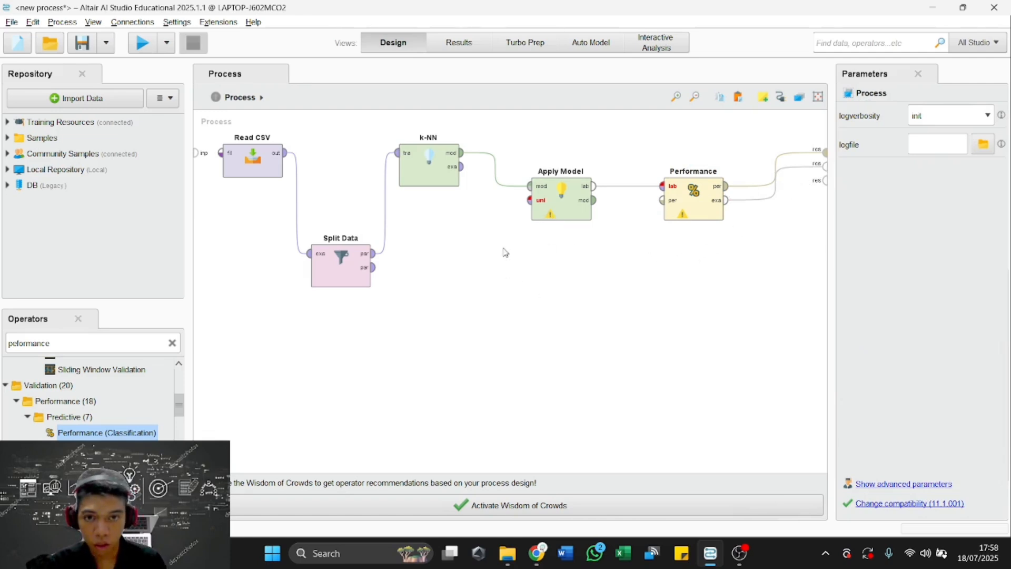
Connect Split Data's second partition to Apply Model's unlabelled data input.
mouse_move(375, 271)
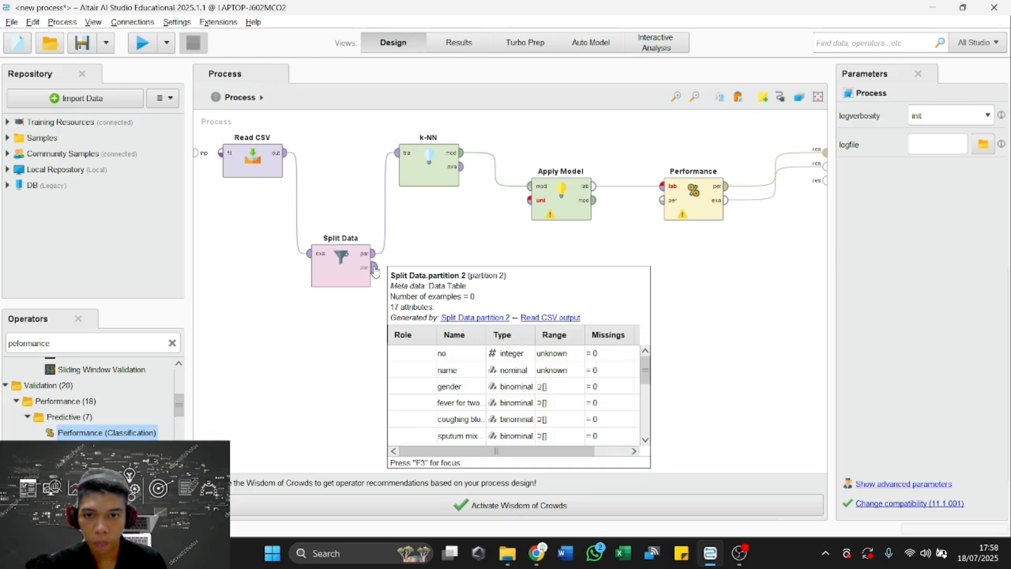
left_click_drag(374, 271, 534, 205)
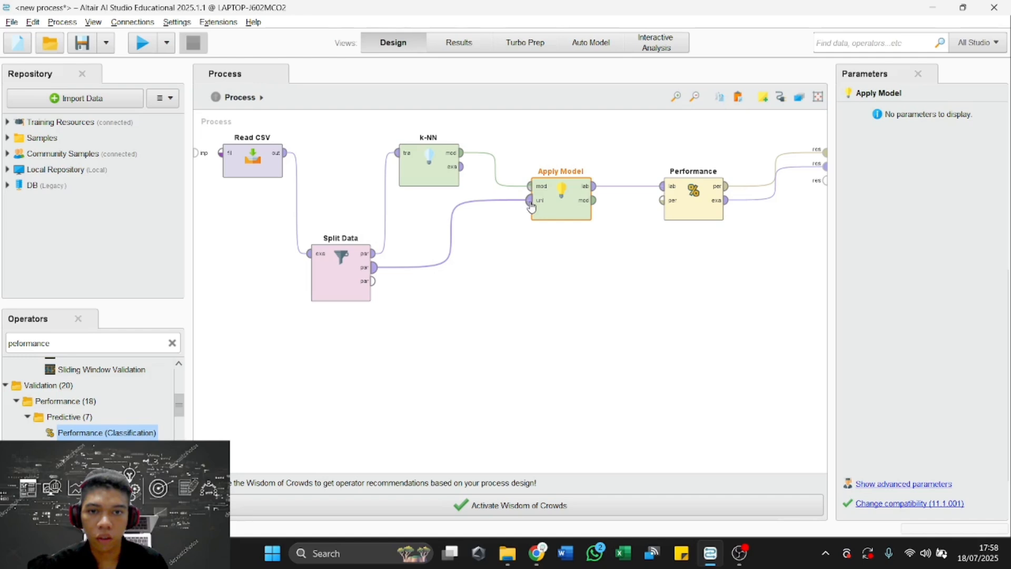
mouse_move(531, 205)
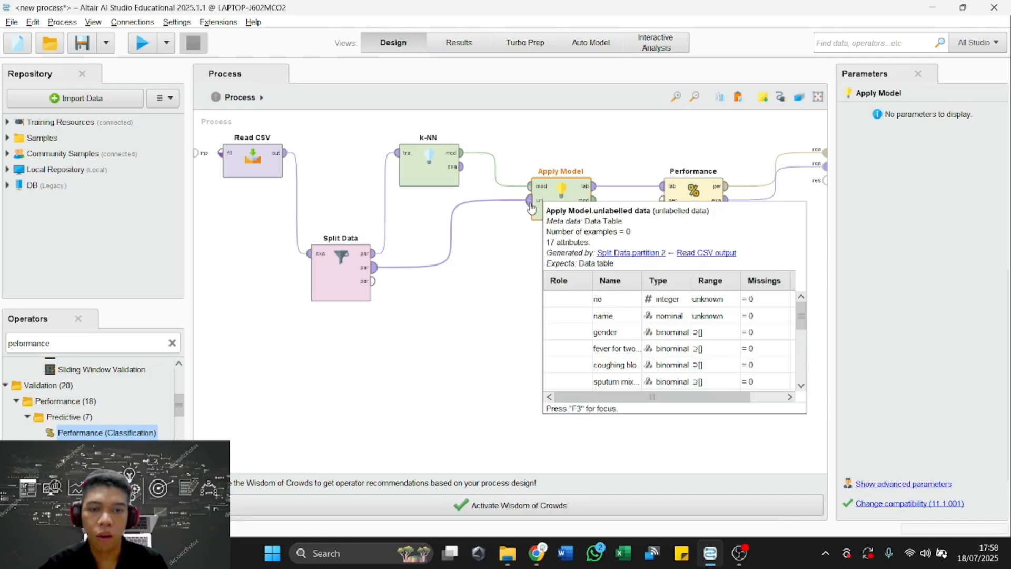
left_click(521, 268)
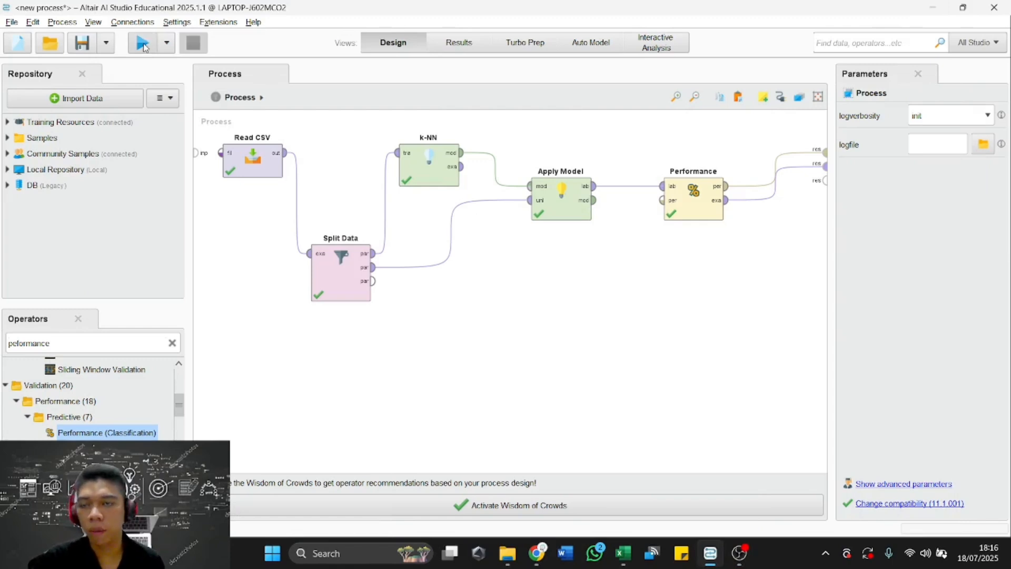
Run the process and view the resulting performance vector and example set.
left_click(143, 44)
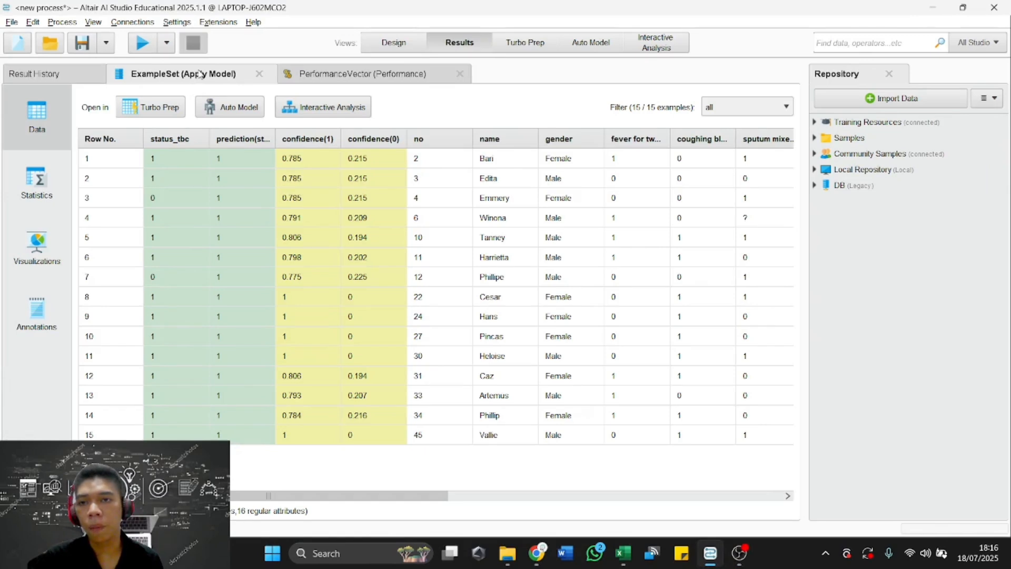
left_click(353, 74)
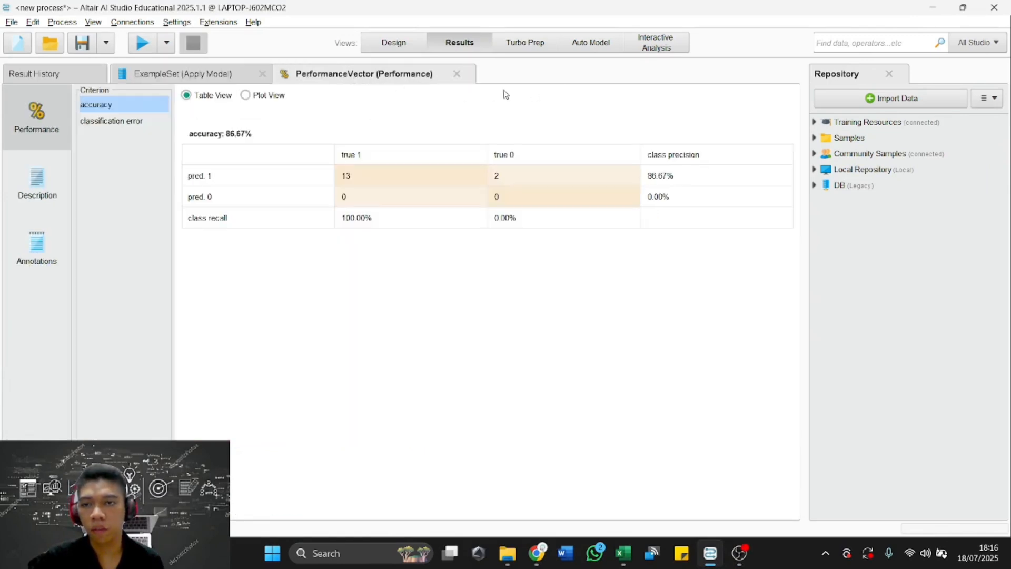
left_click(222, 73)
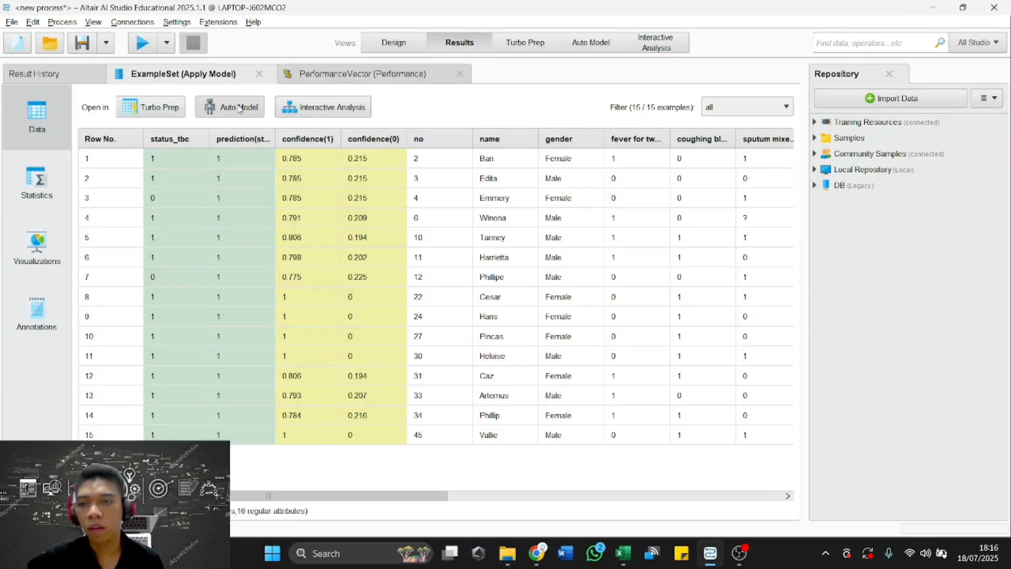
Sort the example set by status_tbc and by the prediction column in descending order, and widen the prediction column.
left_click(189, 139)
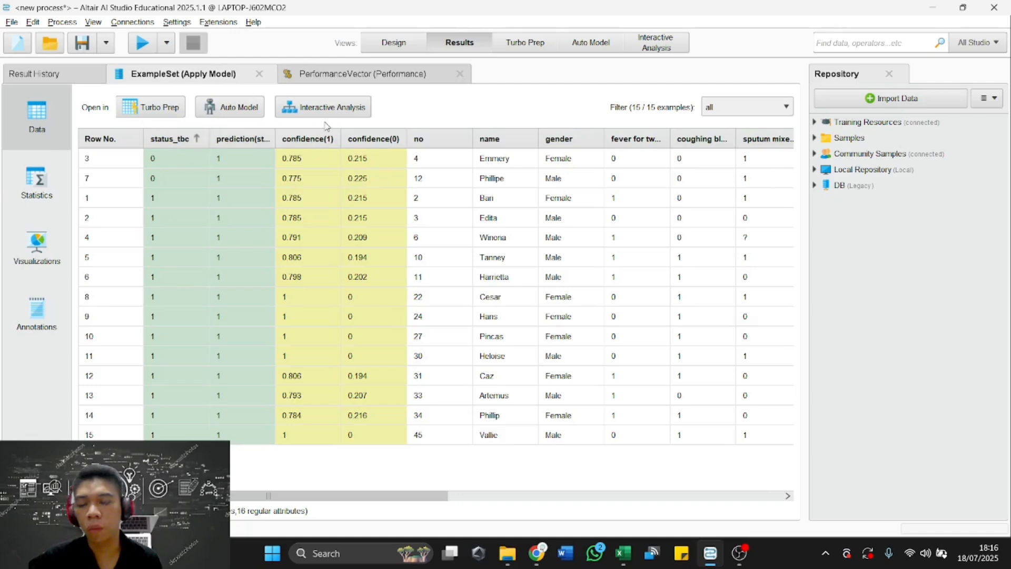
left_click(205, 137)
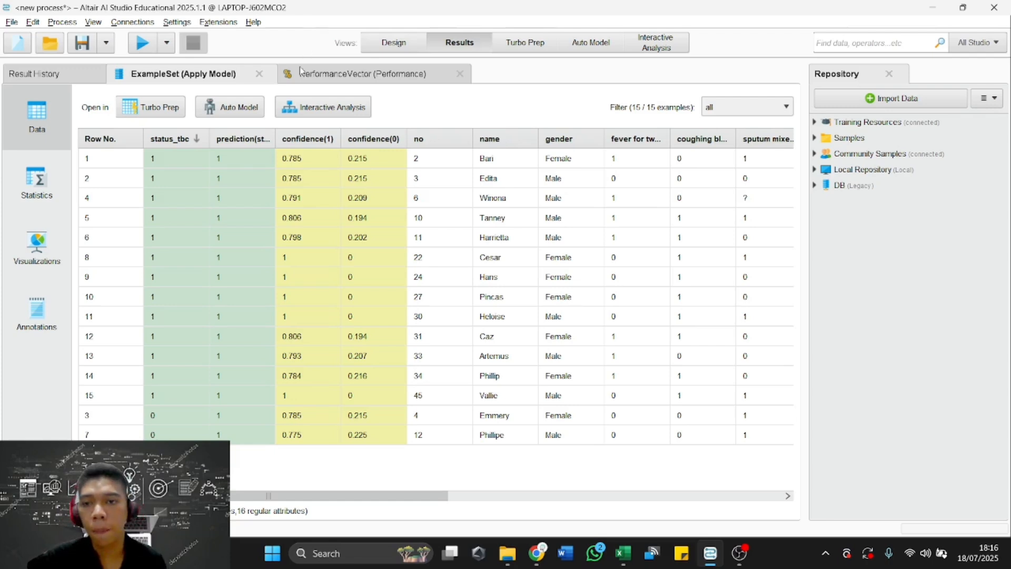
left_click(262, 139)
left_click_drag(272, 137, 303, 137)
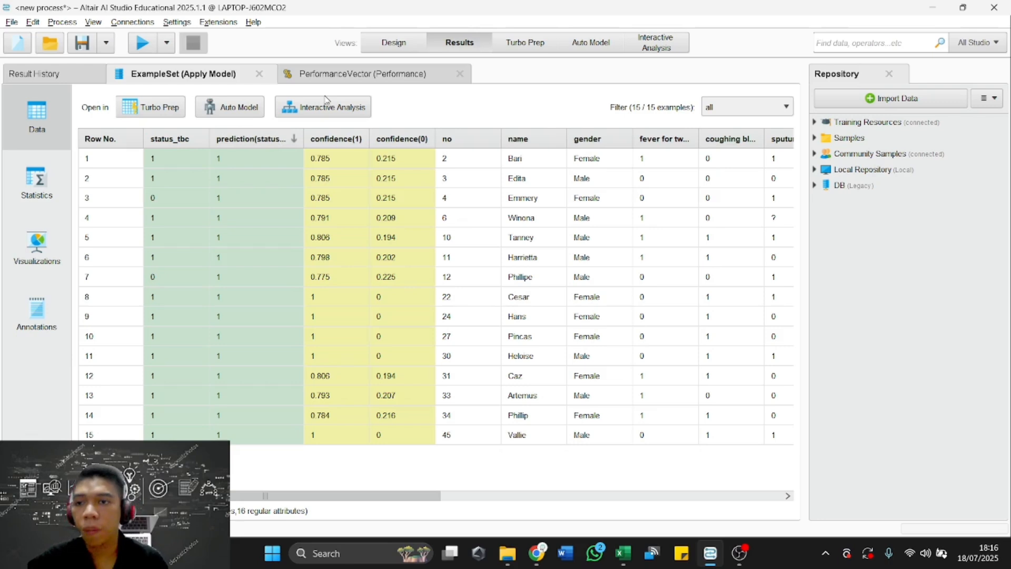
Compare the actual status_tbc, predicted status and confidence values for rows 1 and 3 of the example set.
left_click(114, 158)
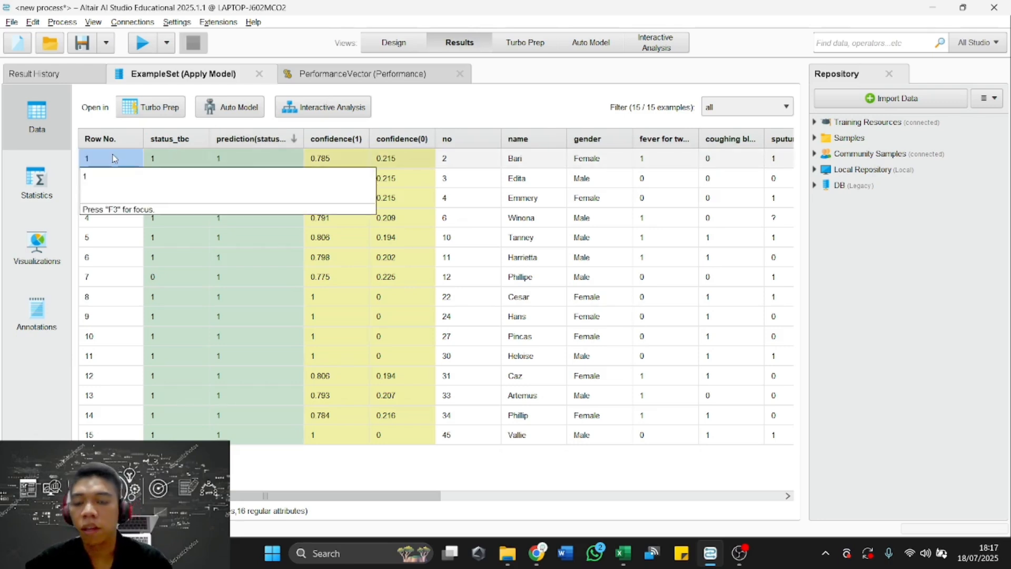
left_click(170, 164)
left_click(219, 162)
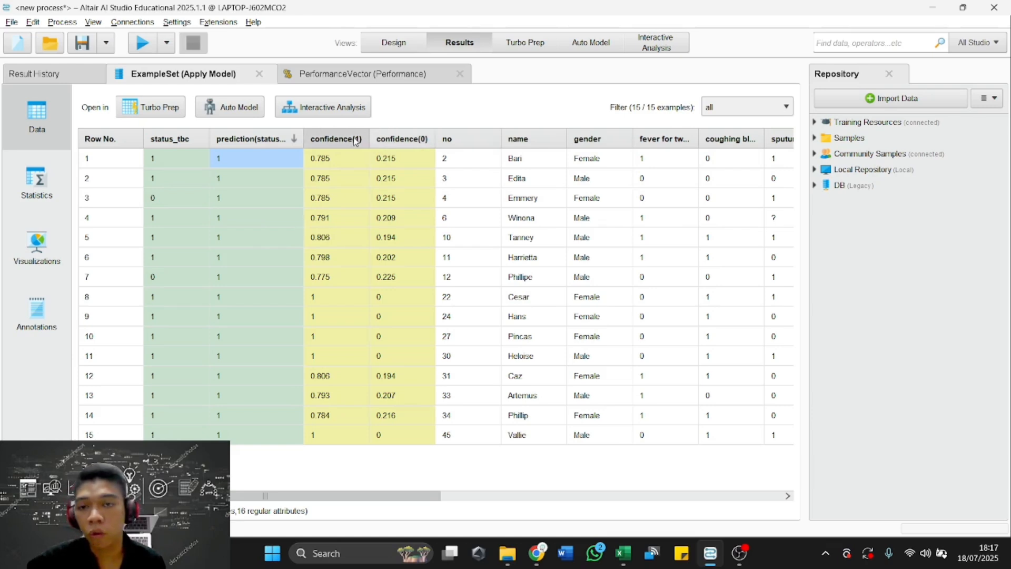
mouse_move(356, 141)
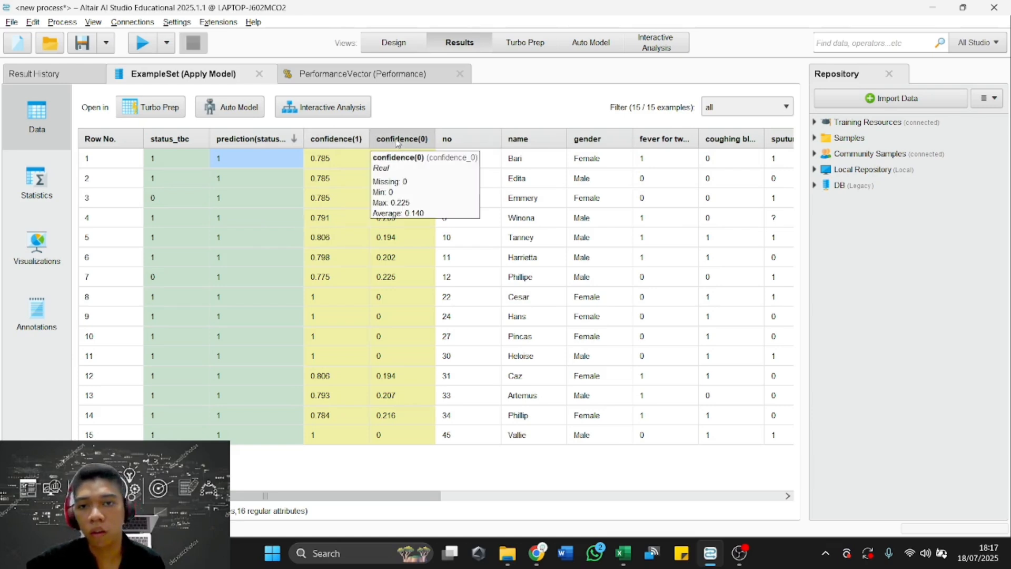
mouse_move(396, 162)
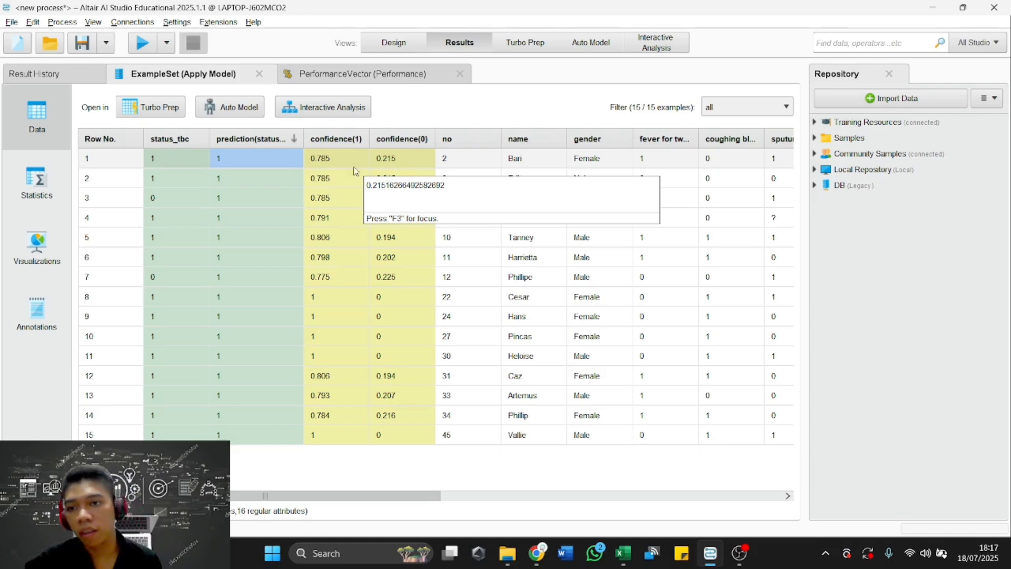
left_click(127, 202)
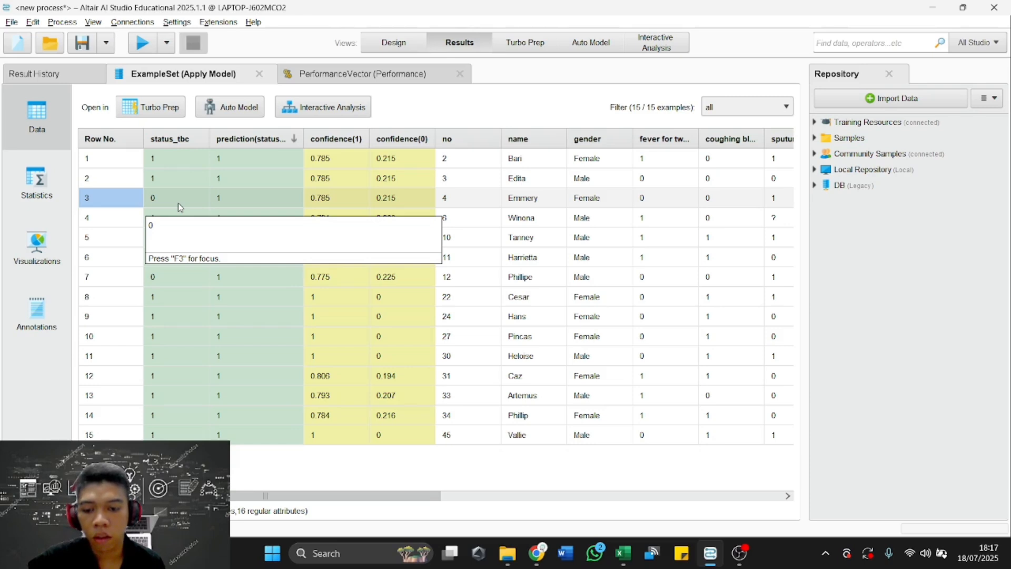
left_click(238, 201)
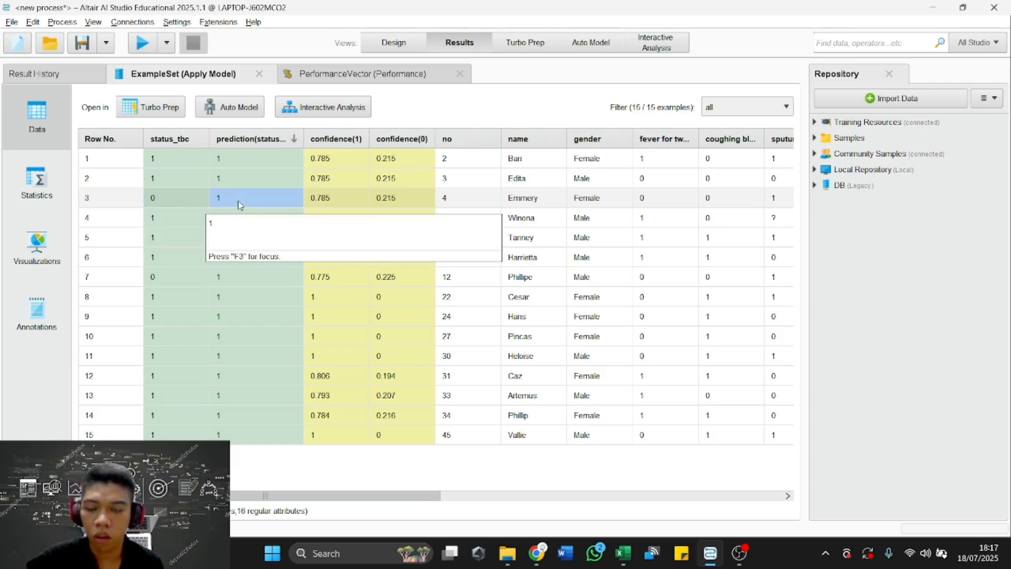
left_click(196, 199)
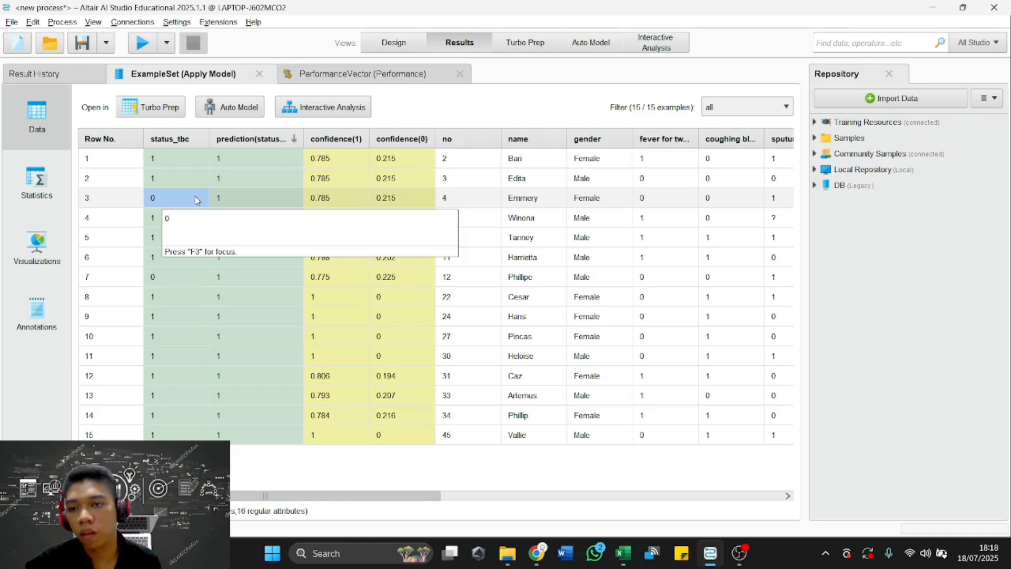
left_click(242, 197)
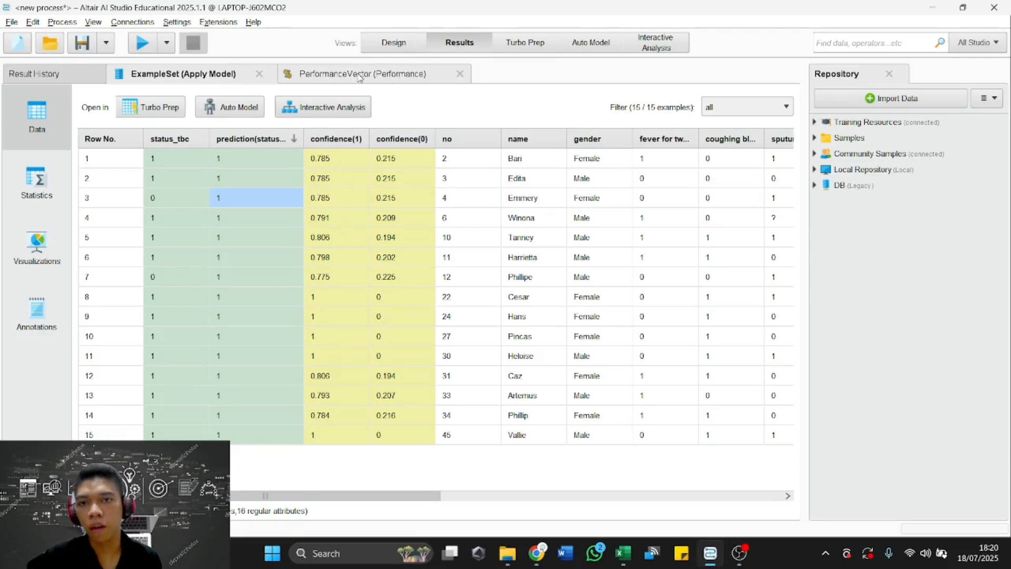
Examine the accuracy and classification error figures with their confusion matrices in the performance vector.
left_click(359, 77)
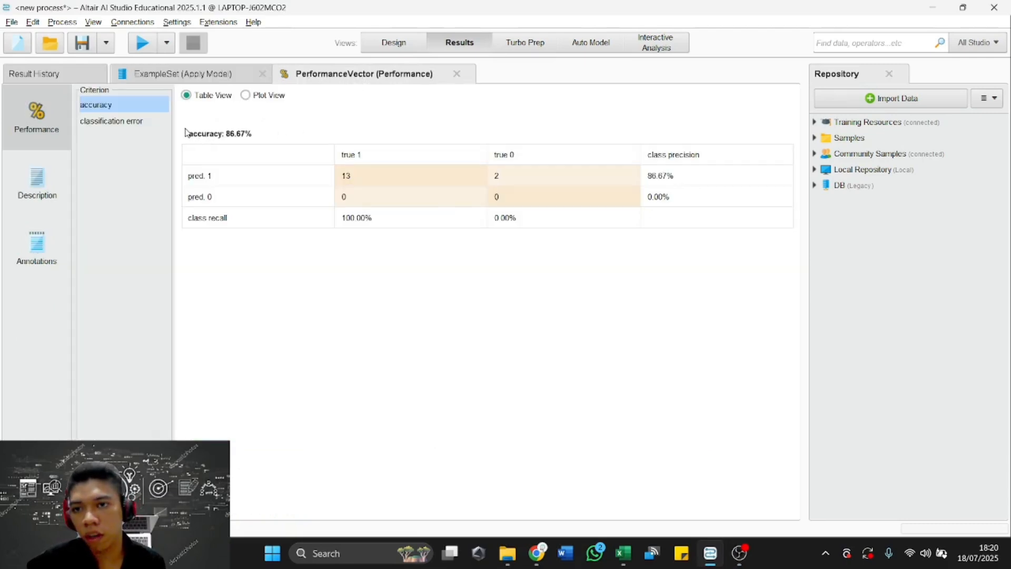
left_click_drag(186, 132, 257, 133)
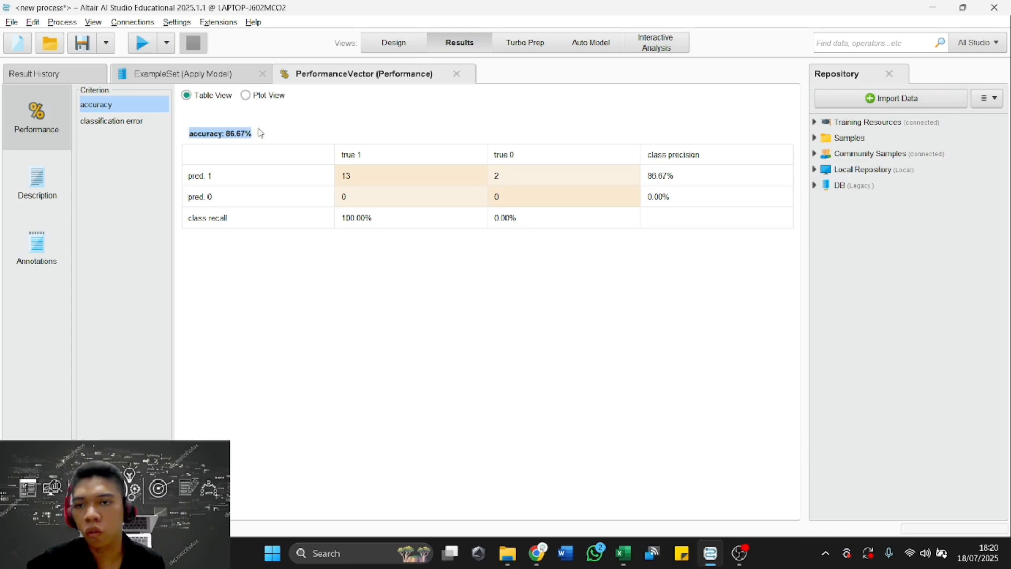
left_click(124, 124)
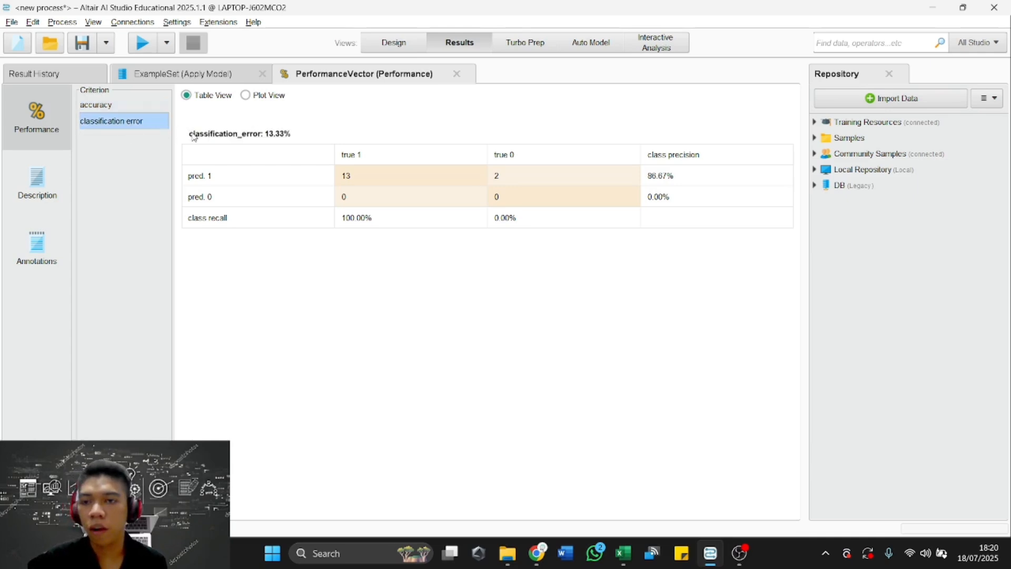
left_click_drag(186, 135, 274, 130)
triple_click(275, 130)
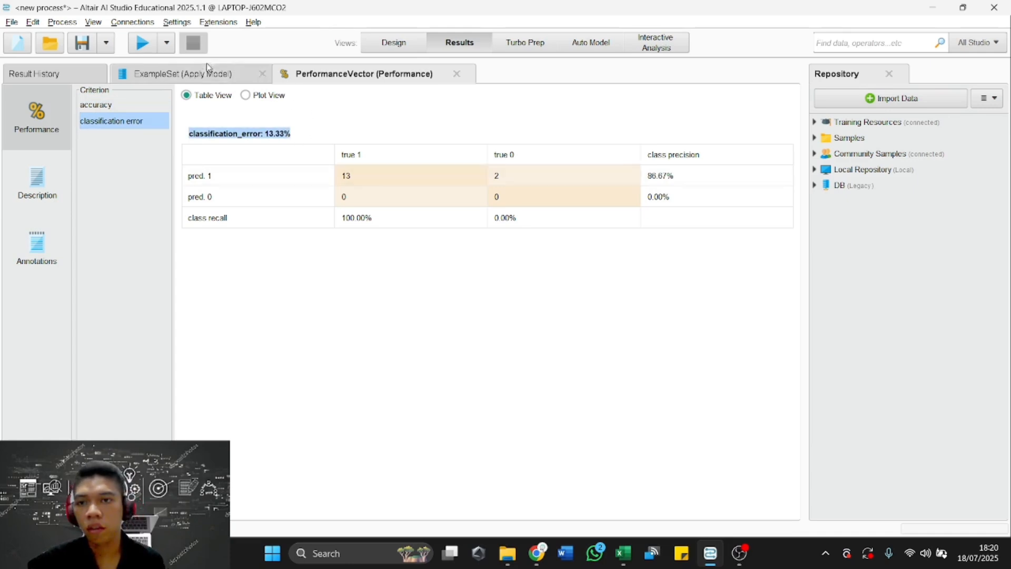
View the confusion matrix plots for the classification error and accuracy criteria.
left_click(255, 95)
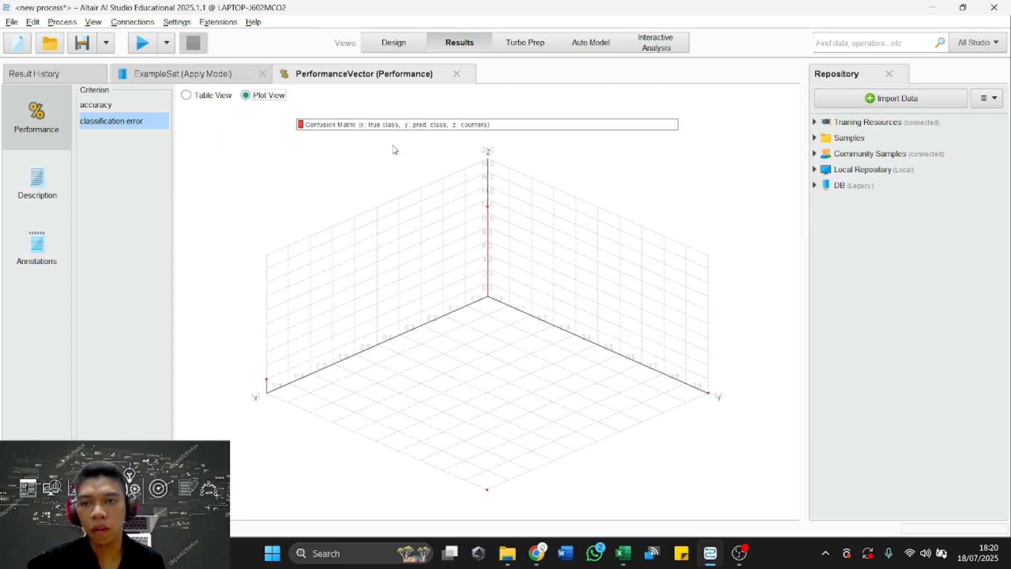
left_click(133, 105)
left_click(247, 96)
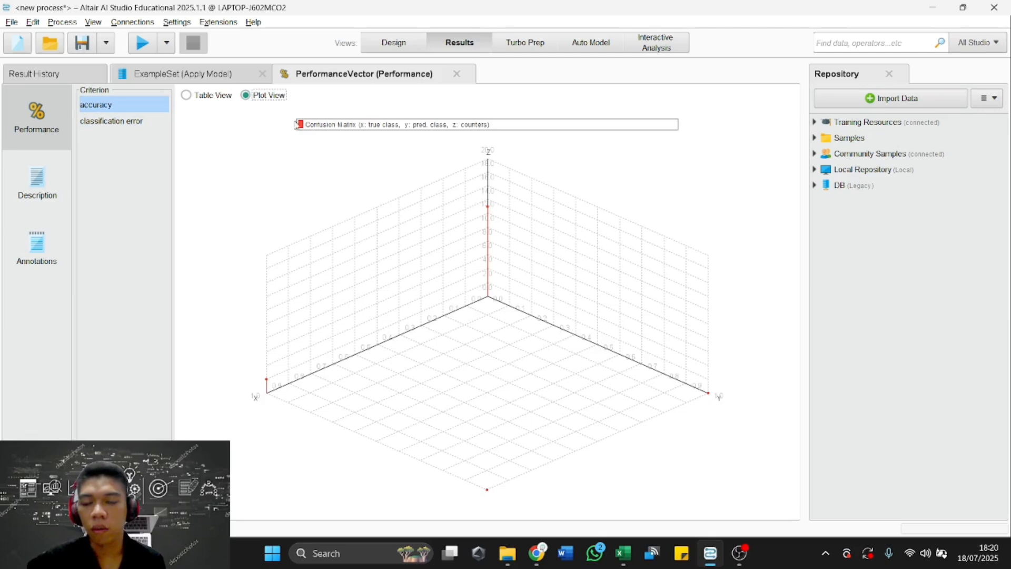